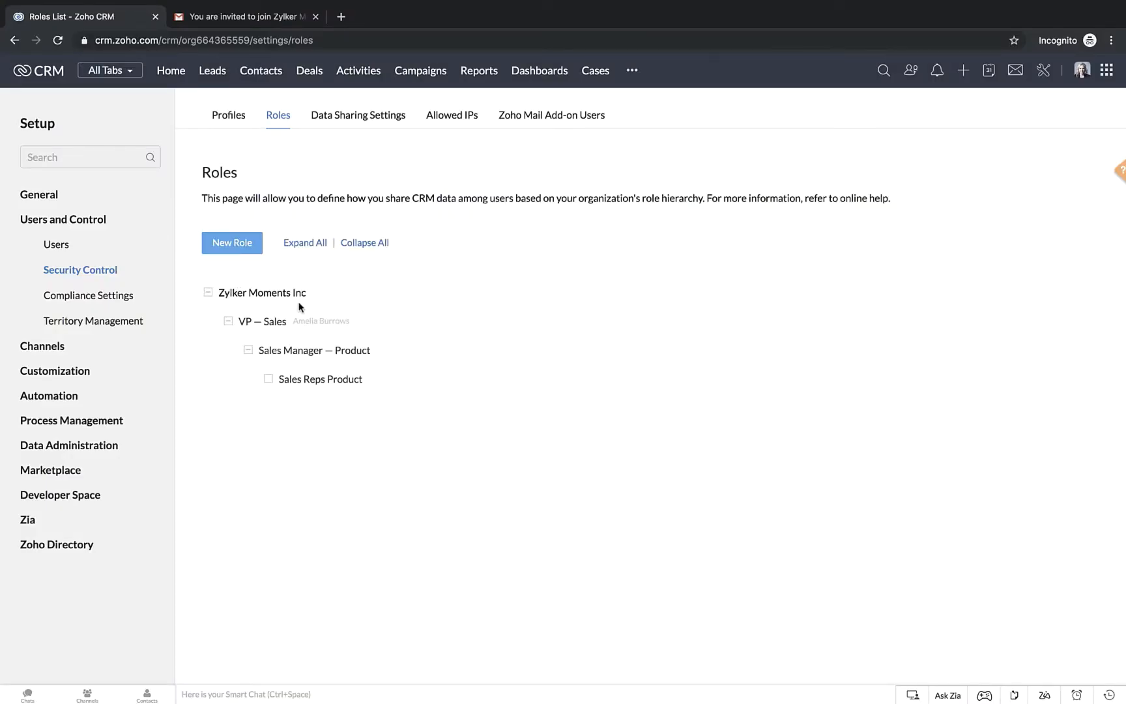
Review the existing role hierarchy of Zylker Moments Inc, from VP — Sales down to Sales Reps Product
mouse_move(301, 318)
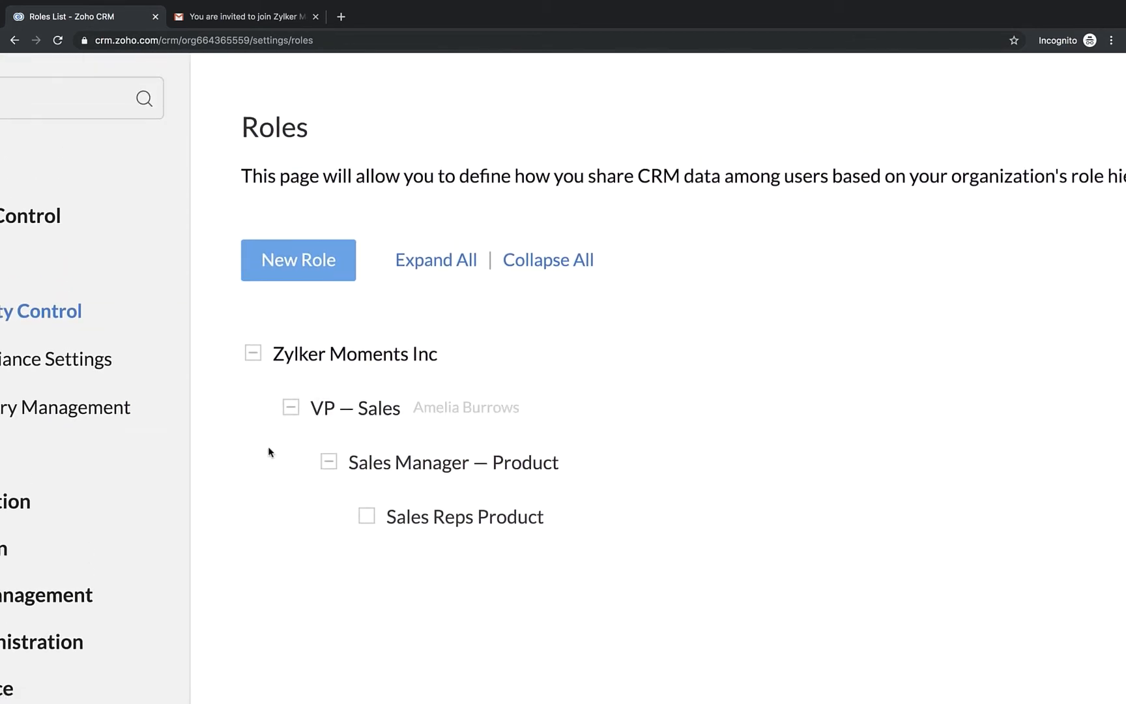
scroll(267, 446, down, 2)
mouse_move(338, 399)
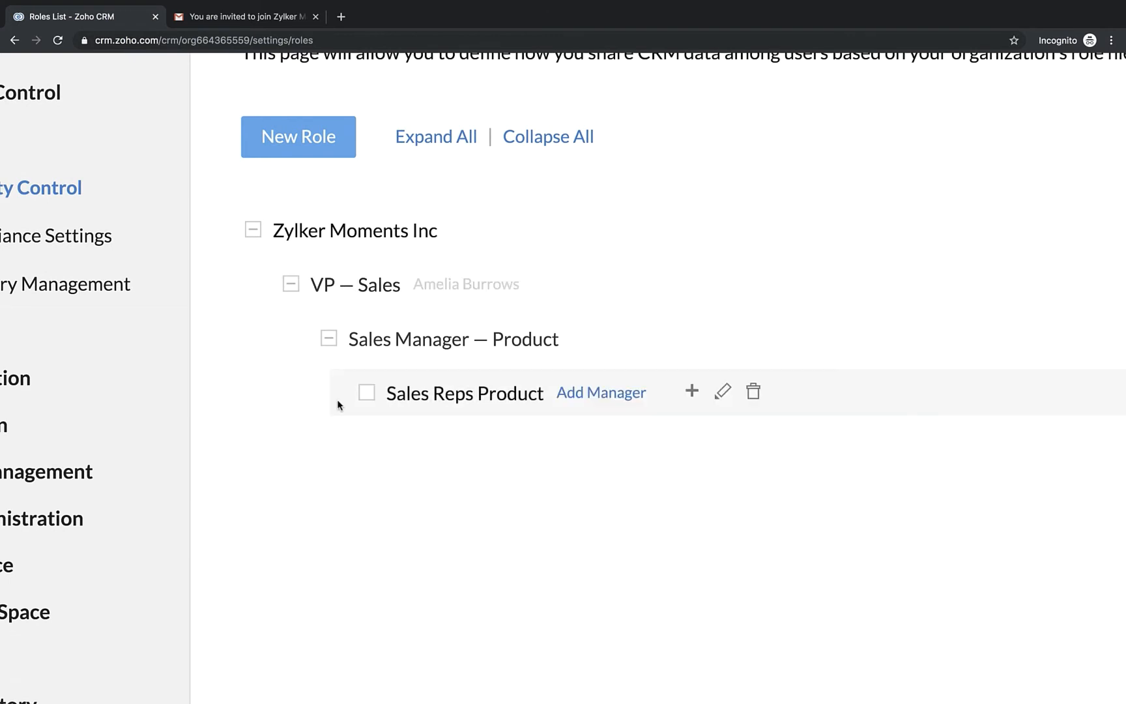
mouse_move(445, 359)
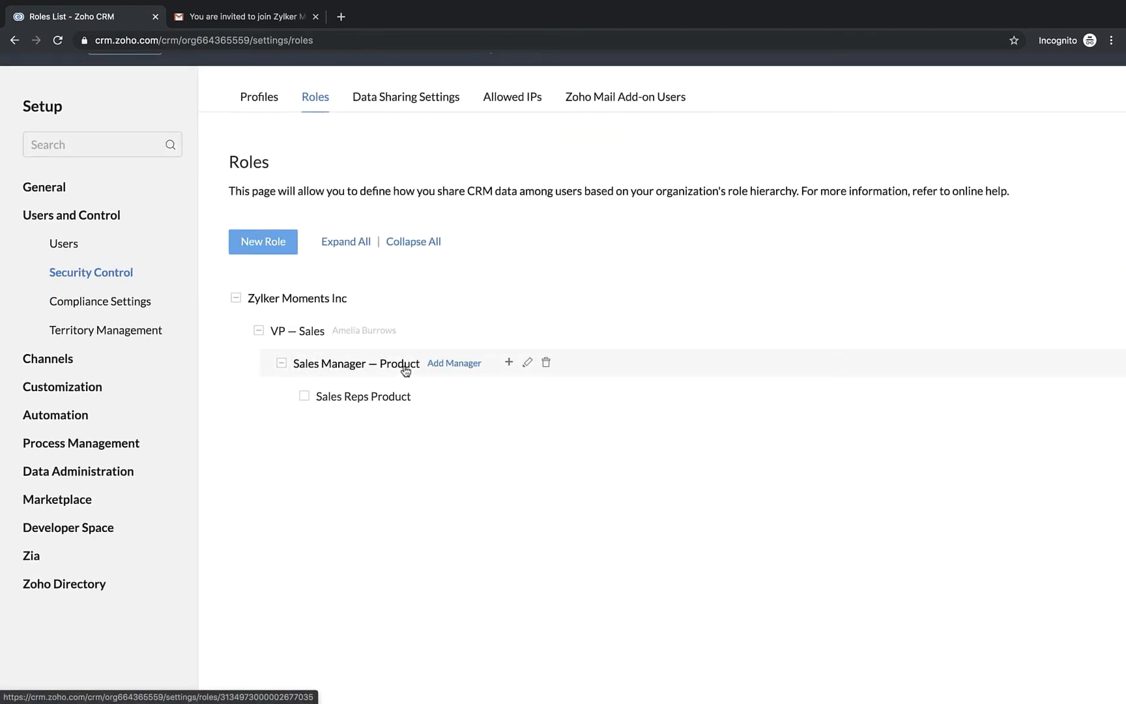
mouse_move(381, 406)
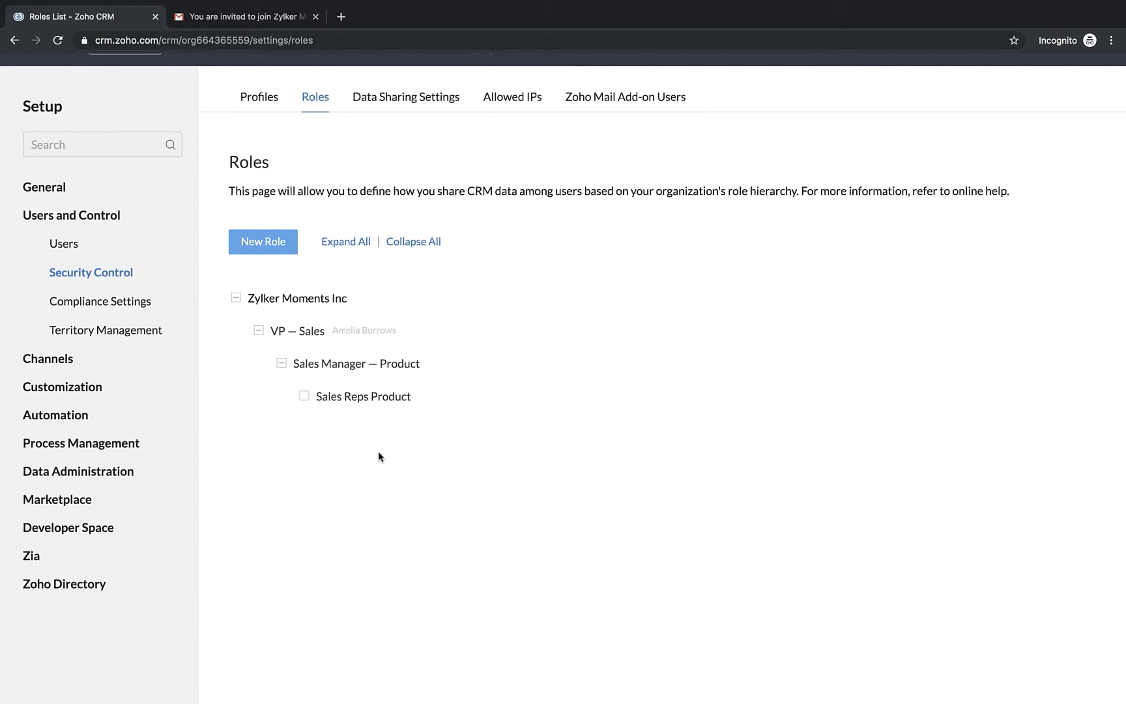
Open the Administrator profile and switch its Leads and Contacts basic permissions off and back on
click(262, 108)
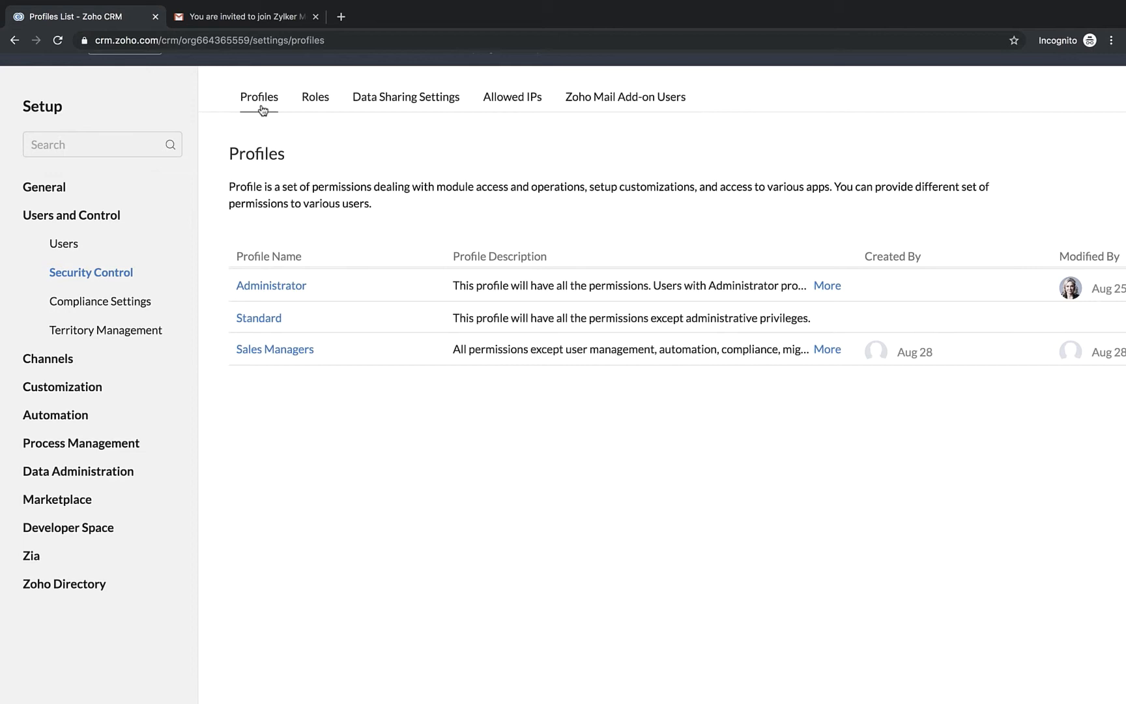
click(273, 288)
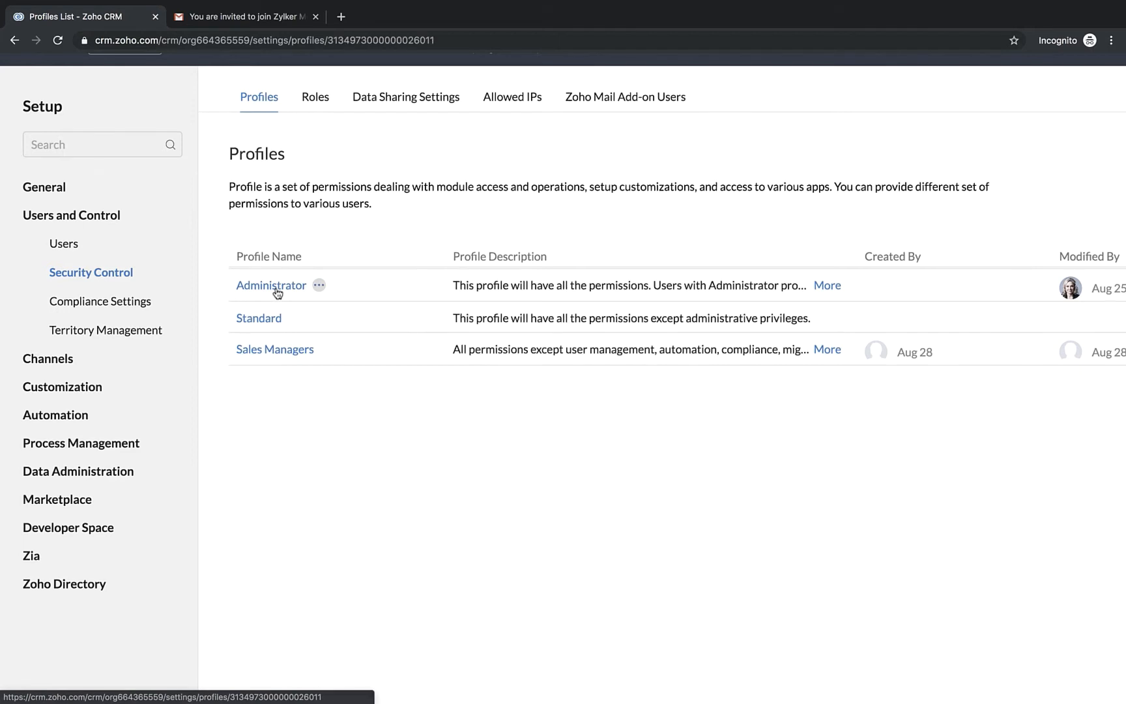
click(428, 169)
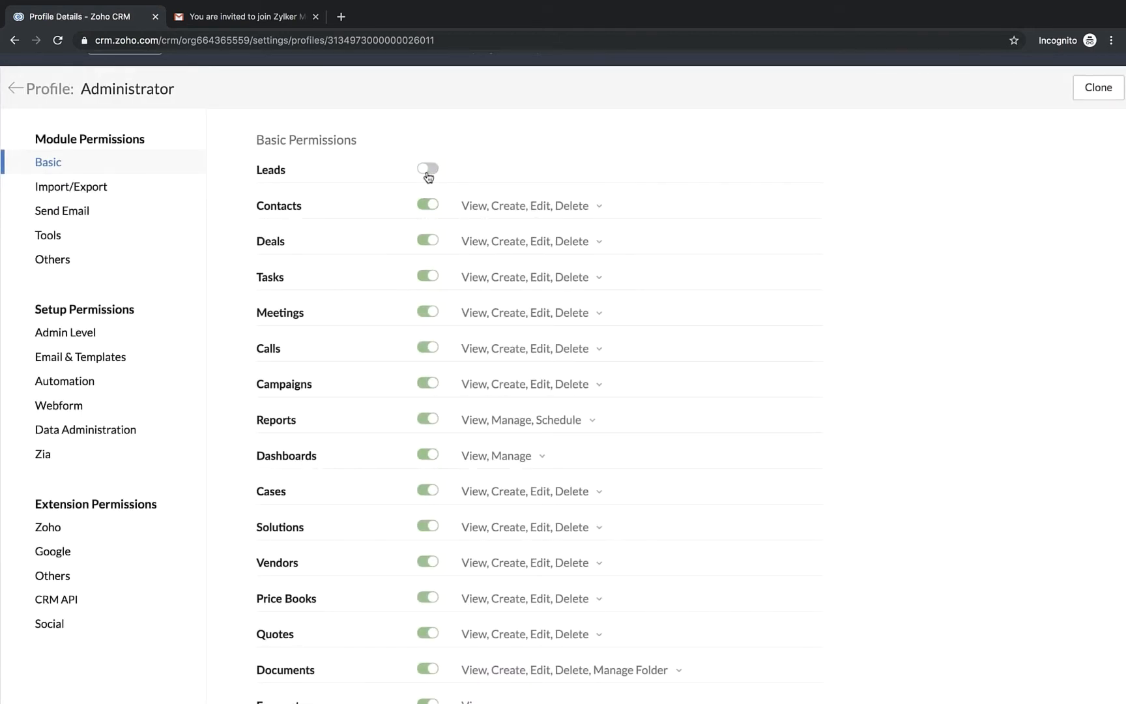
click(434, 206)
click(428, 169)
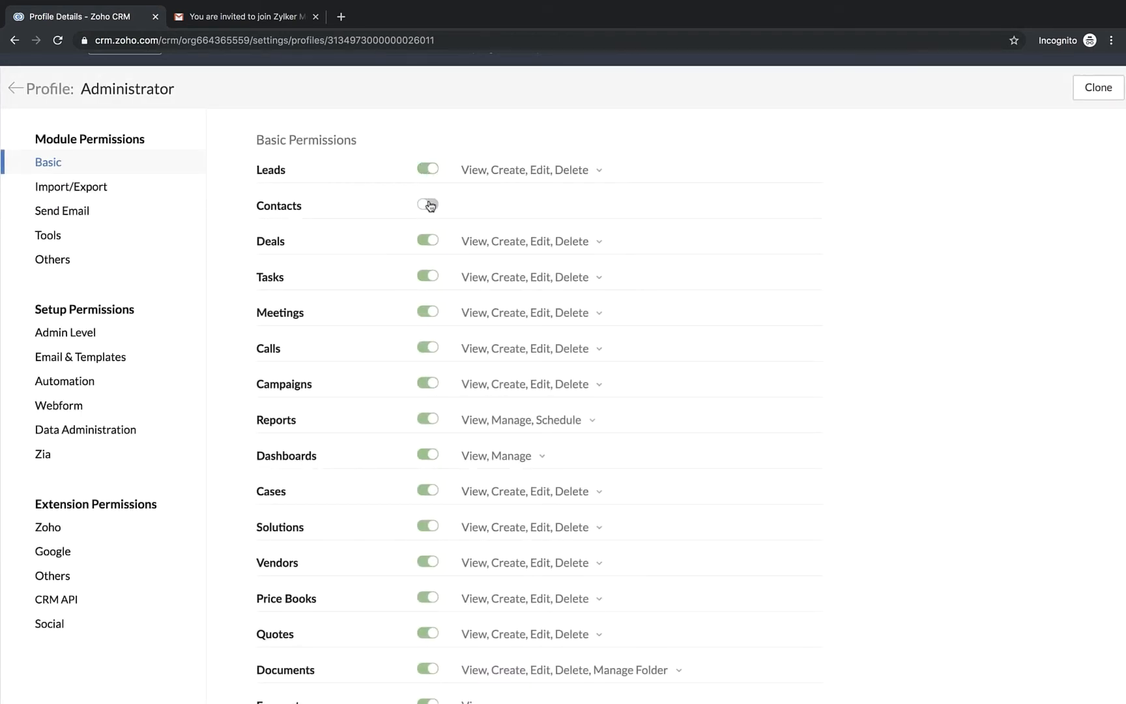
click(431, 206)
Review the Administrator profile's remaining permission sections and return to the profile list
scroll(262, 499, down, 15)
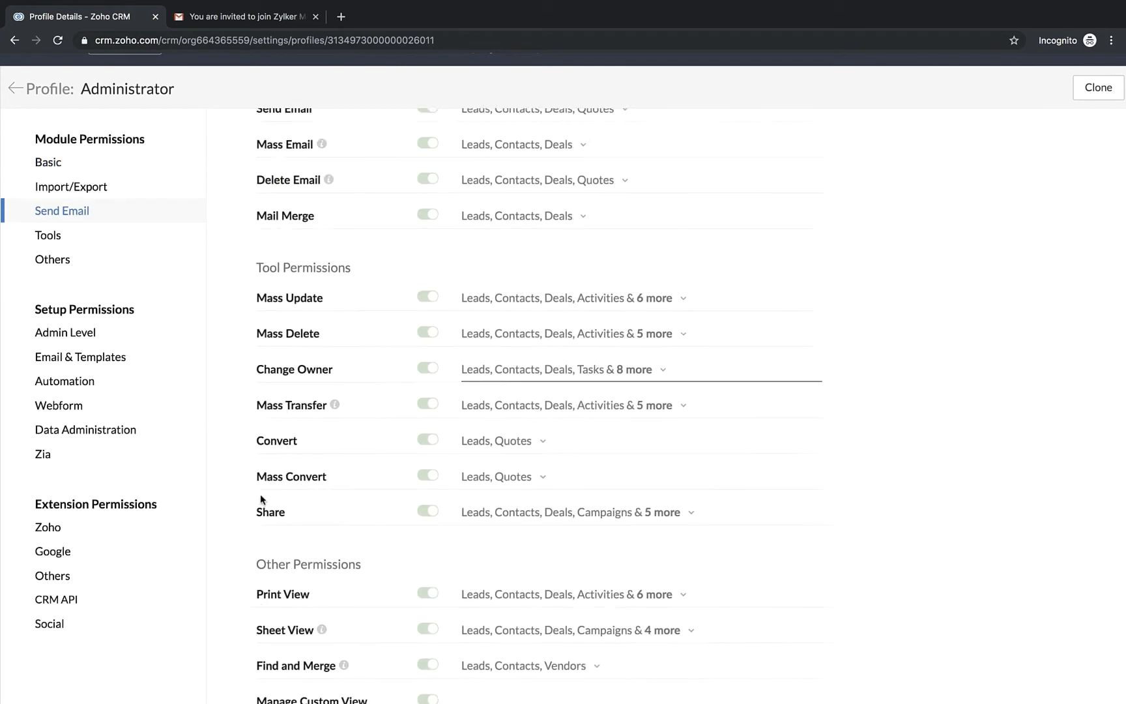
scroll(260, 501, up, 3)
scroll(262, 496, up, 4)
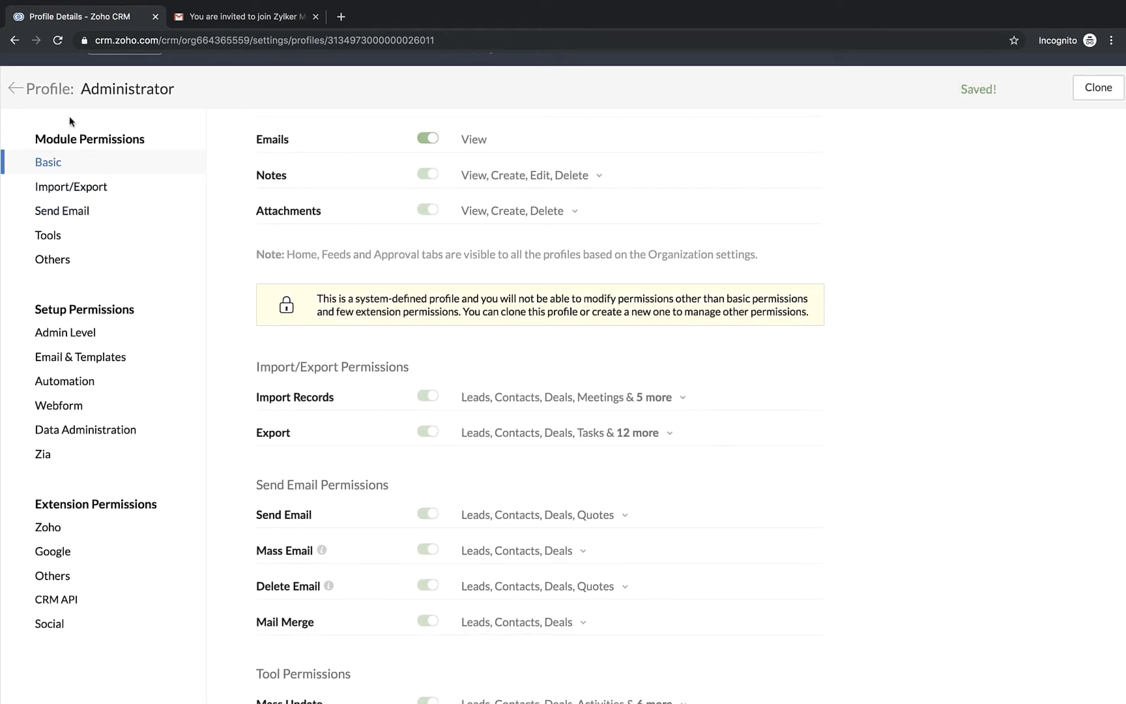
click(13, 92)
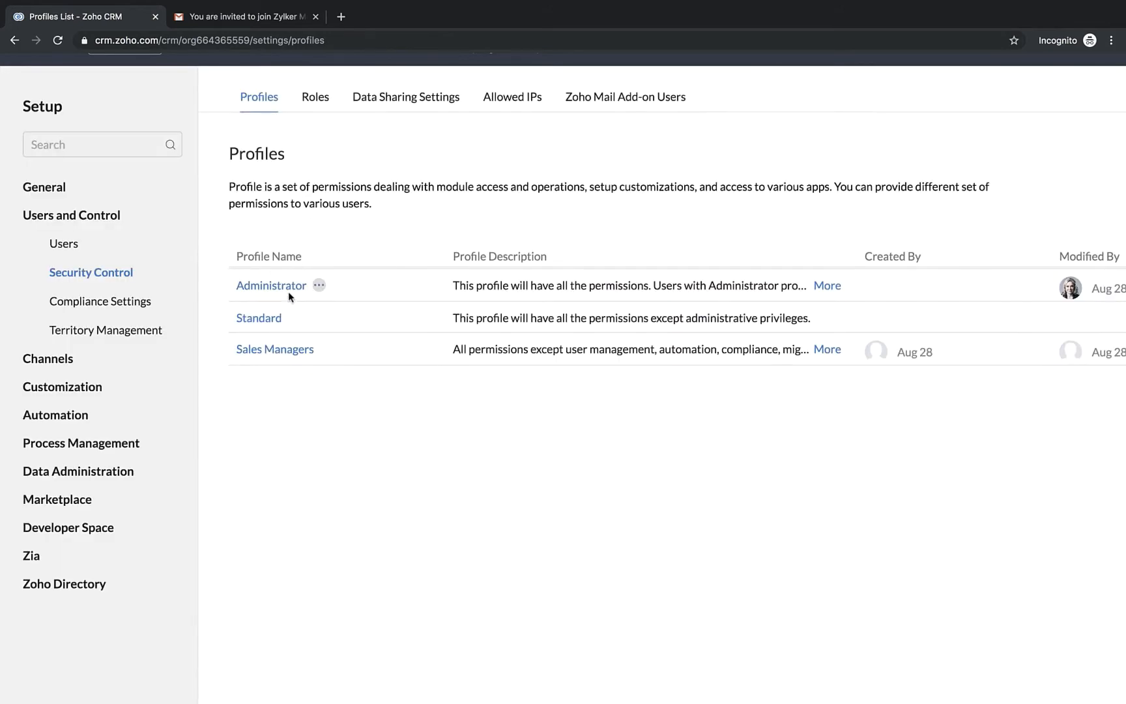
Review the permissions of the Standard profile and return to the profile list
click(275, 318)
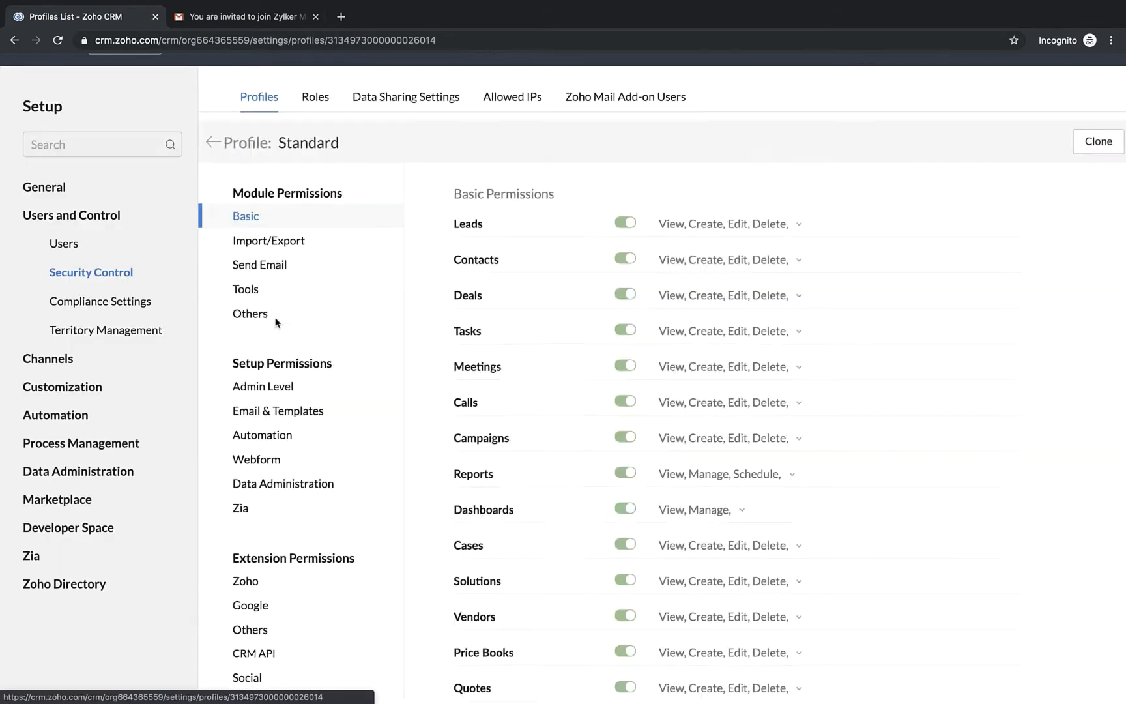
scroll(304, 389, down, 5)
scroll(304, 396, down, 5)
scroll(304, 395, up, 4)
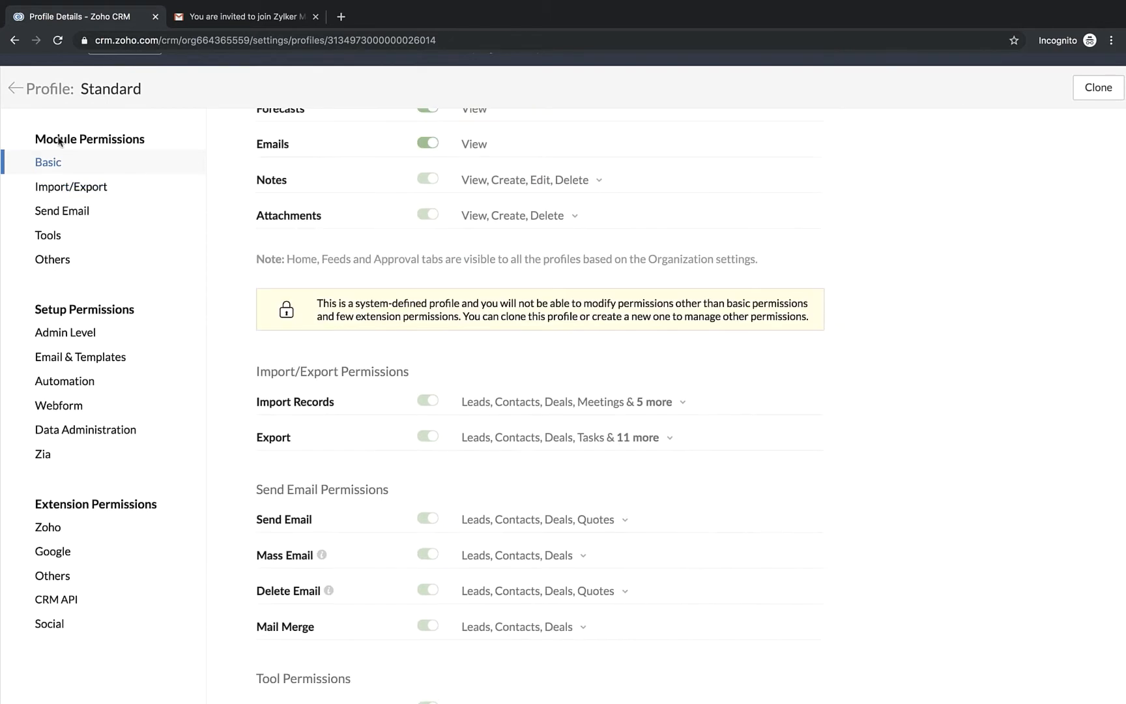
click(12, 90)
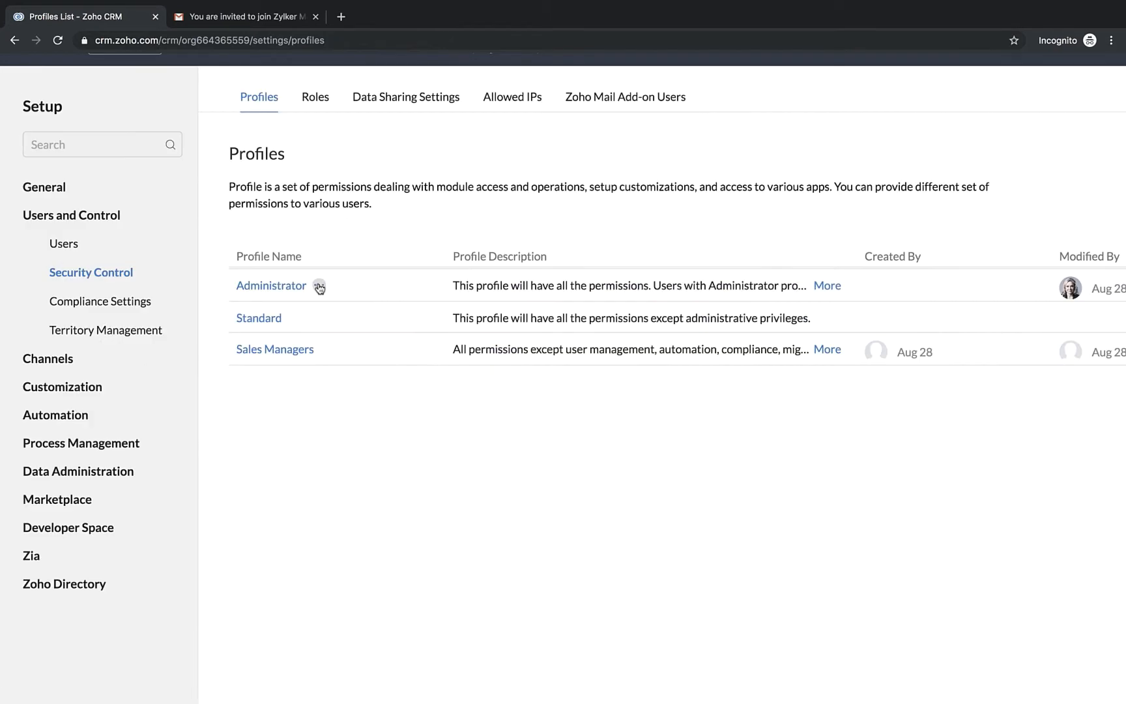
Review the basic permissions of the Sales Managers profile and return to the profile list
click(318, 286)
click(356, 441)
click(270, 359)
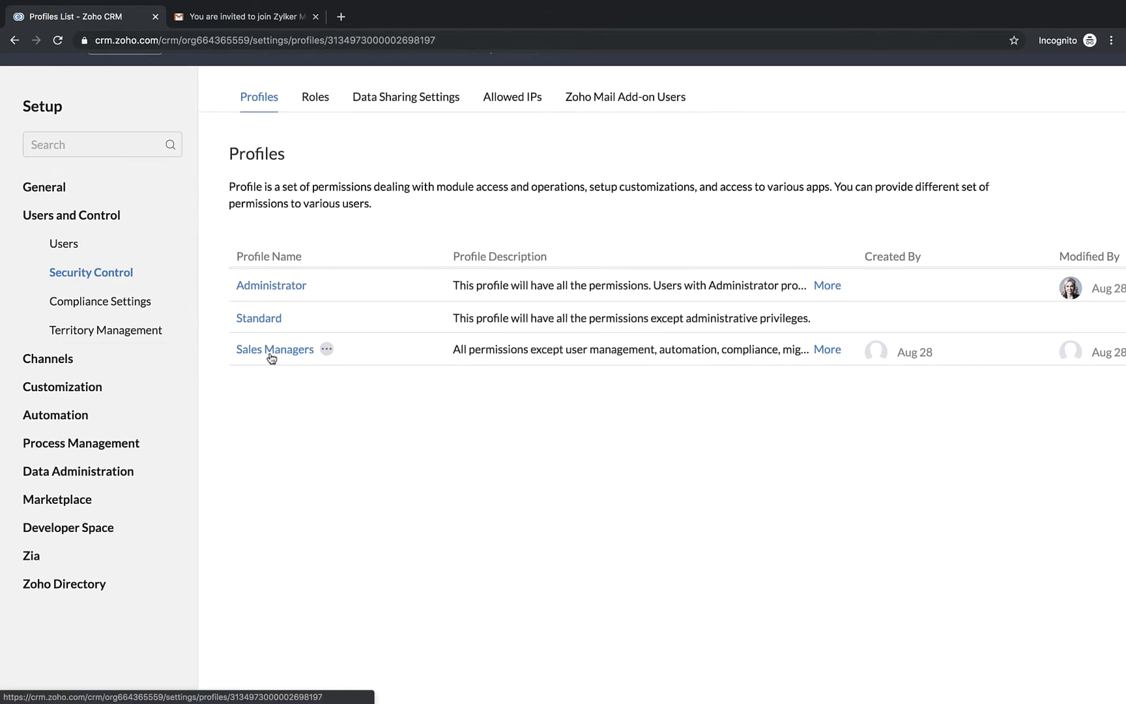
scroll(345, 425, down, 9)
scroll(346, 425, up, 10)
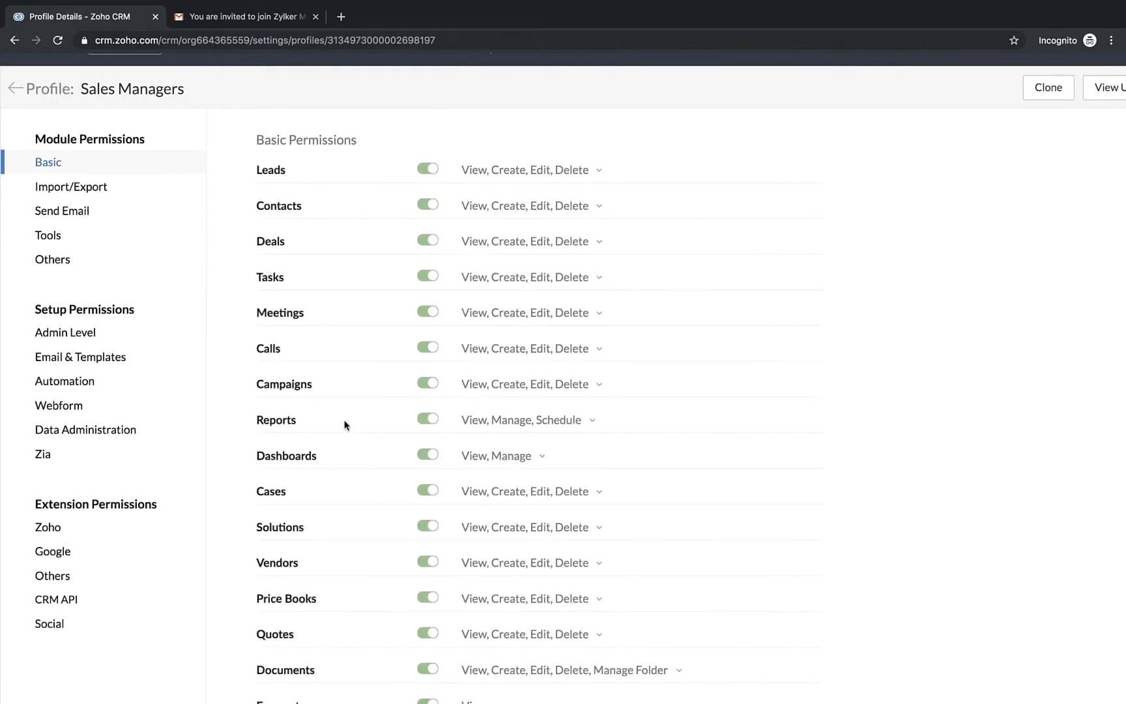
click(11, 92)
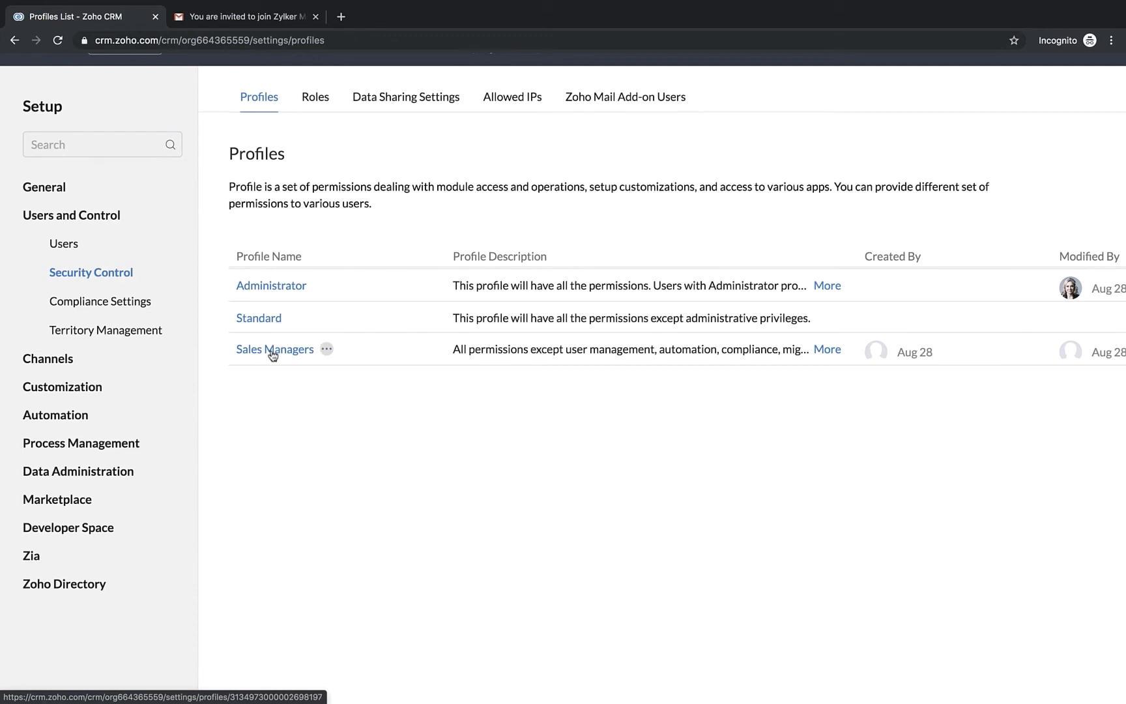
click(300, 352)
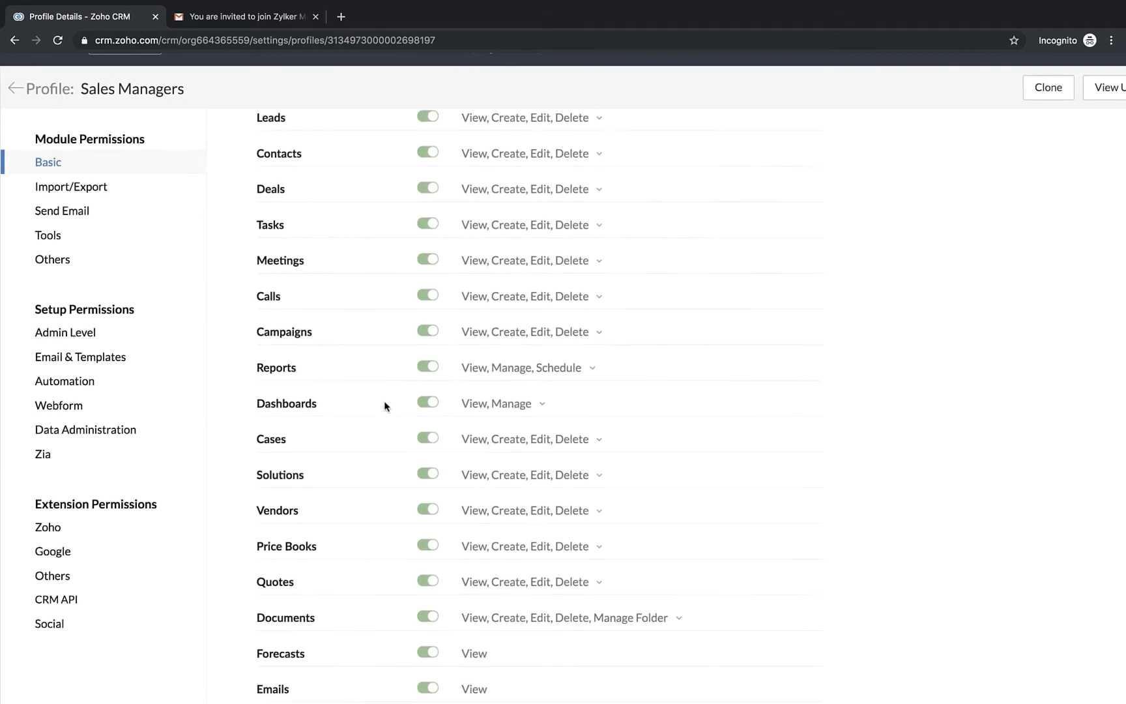
click(14, 88)
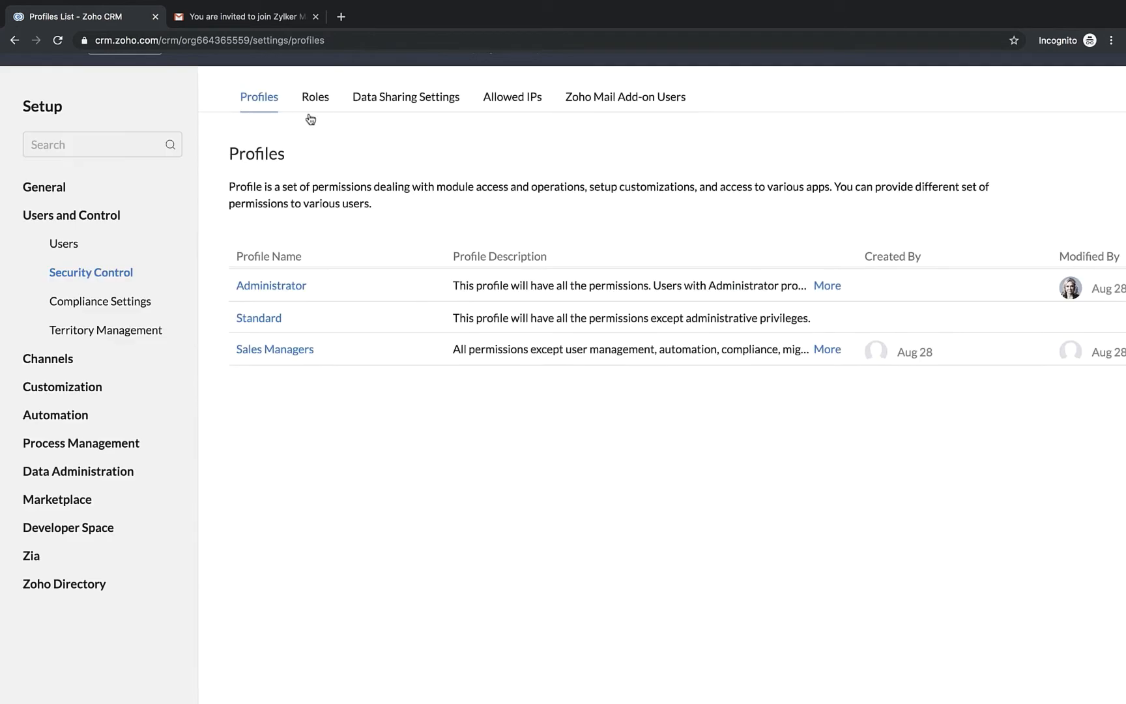
Create a subordinate role under VP — Sales named "Sales Managers — Services" and save it
click(313, 104)
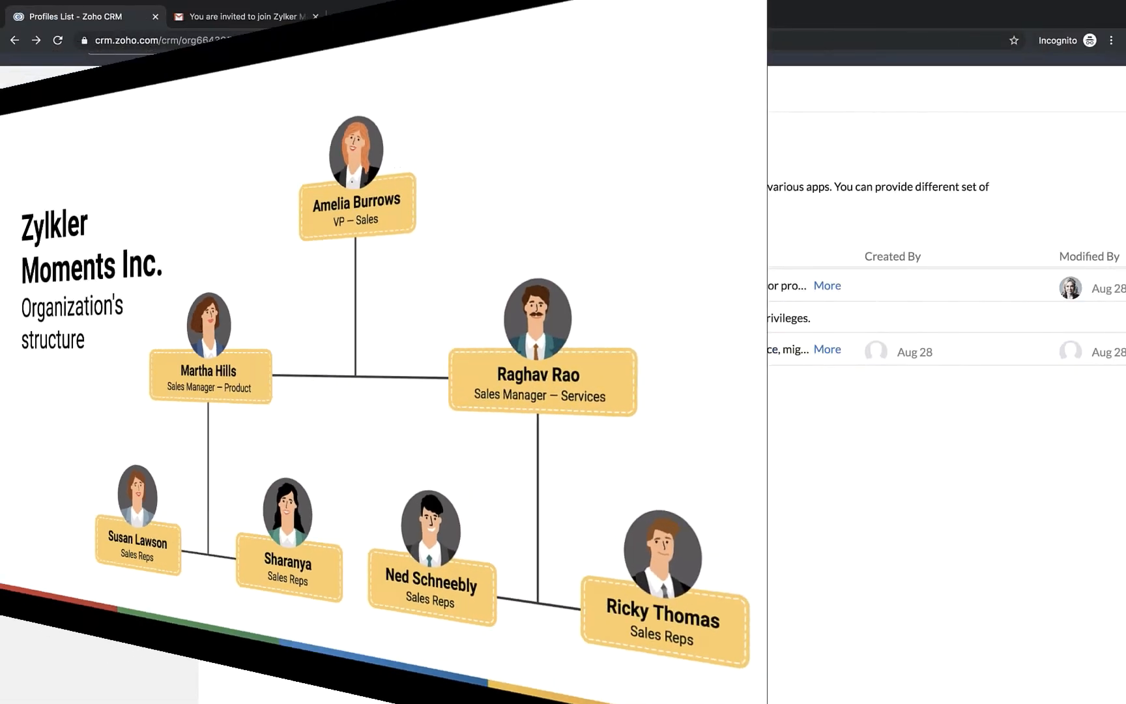
click(311, 107)
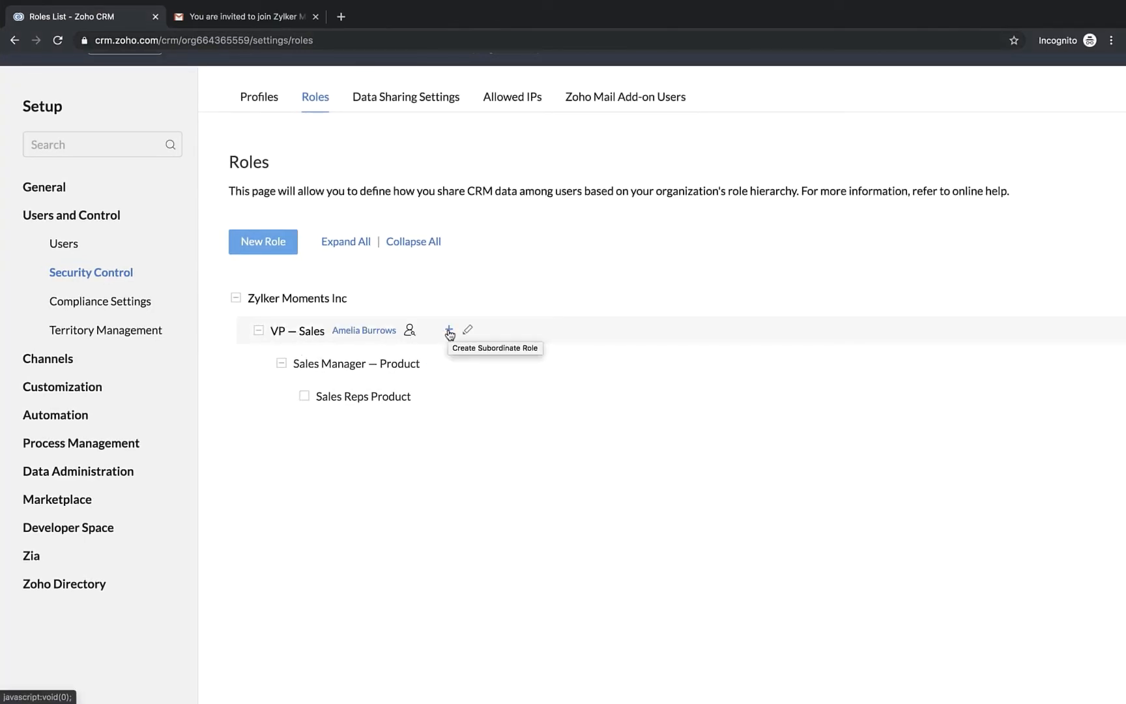
click(449, 330)
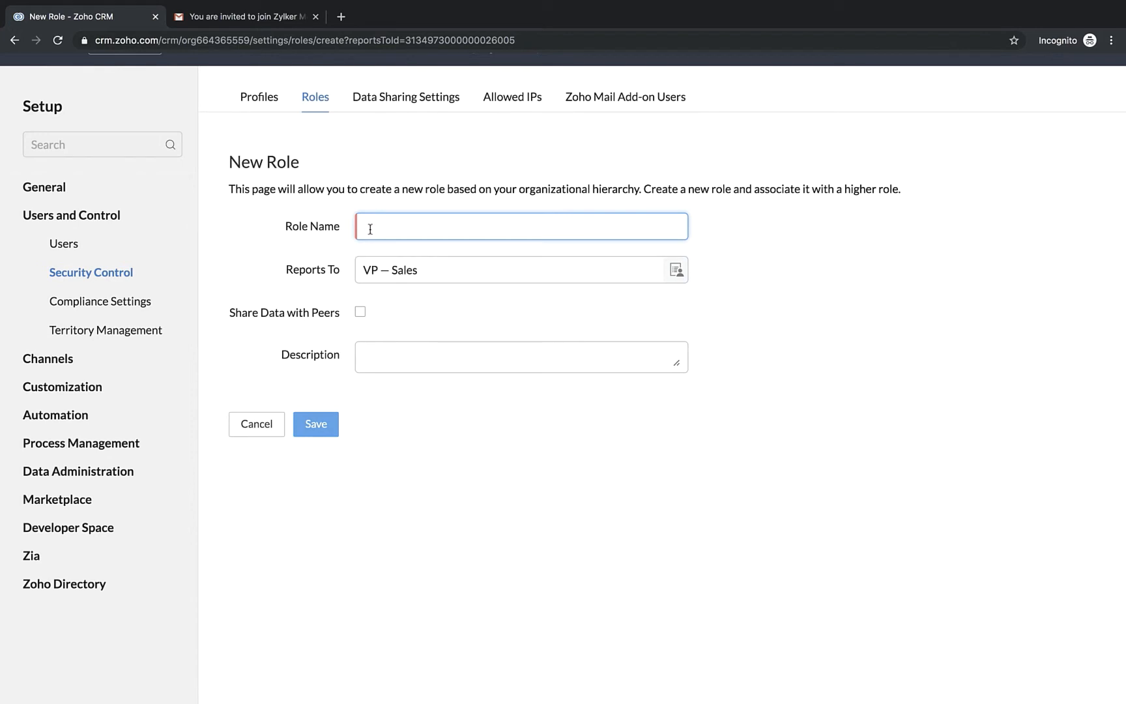
text(Sales Managers — Services)
triple_click(271, 316)
click(275, 315)
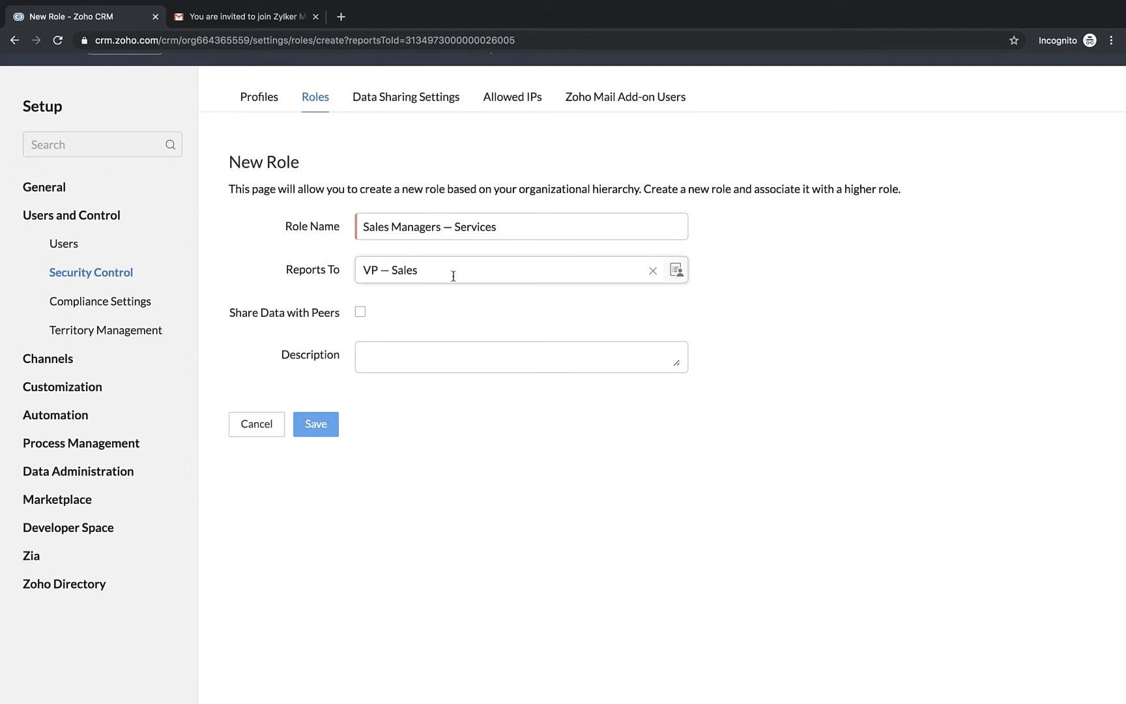
click(316, 424)
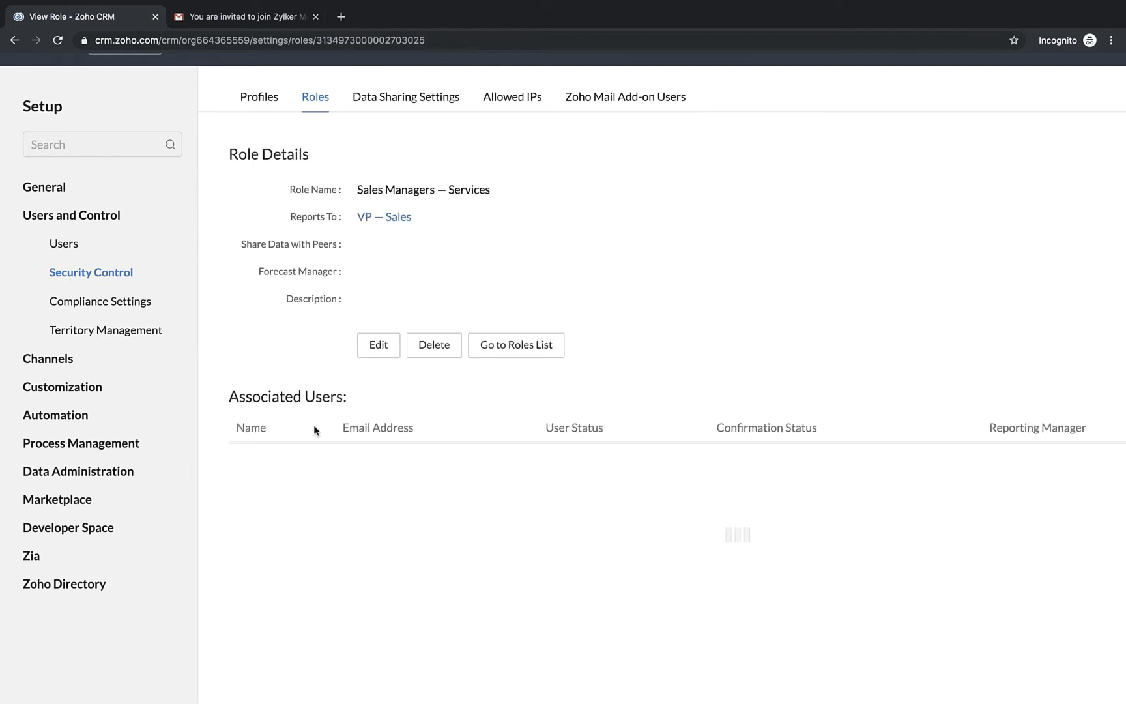
Create a subordinate role under Sales Managers — Services named "Sales Reps — Services" and save it
click(312, 108)
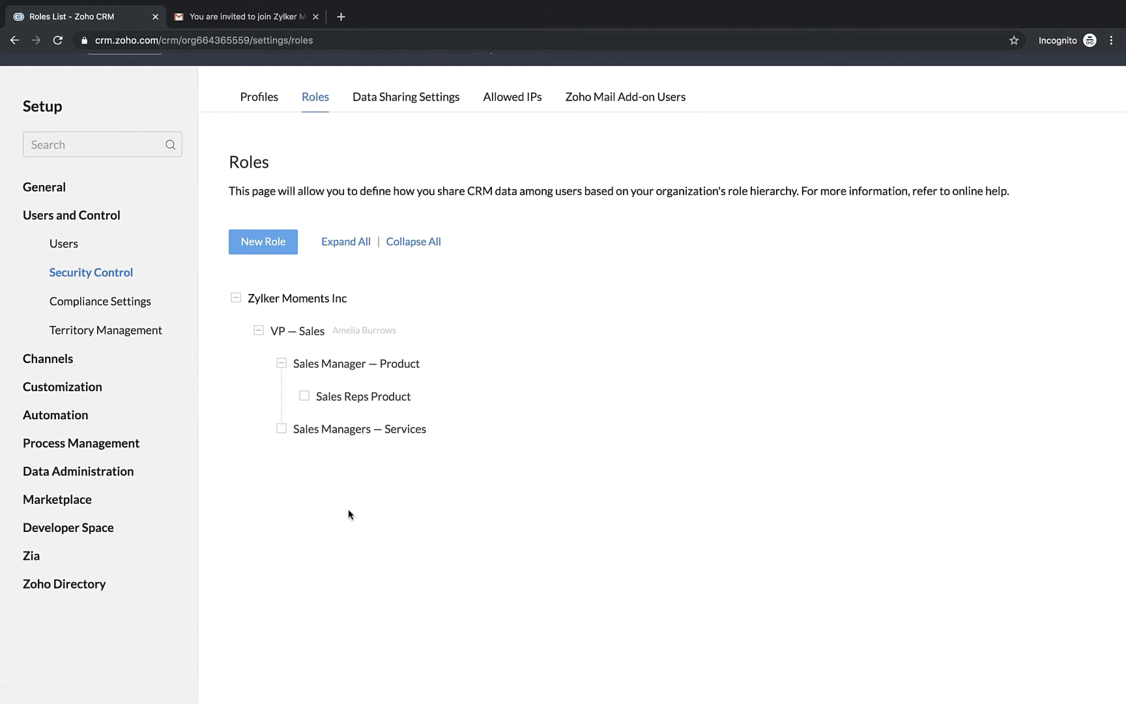
mouse_move(521, 450)
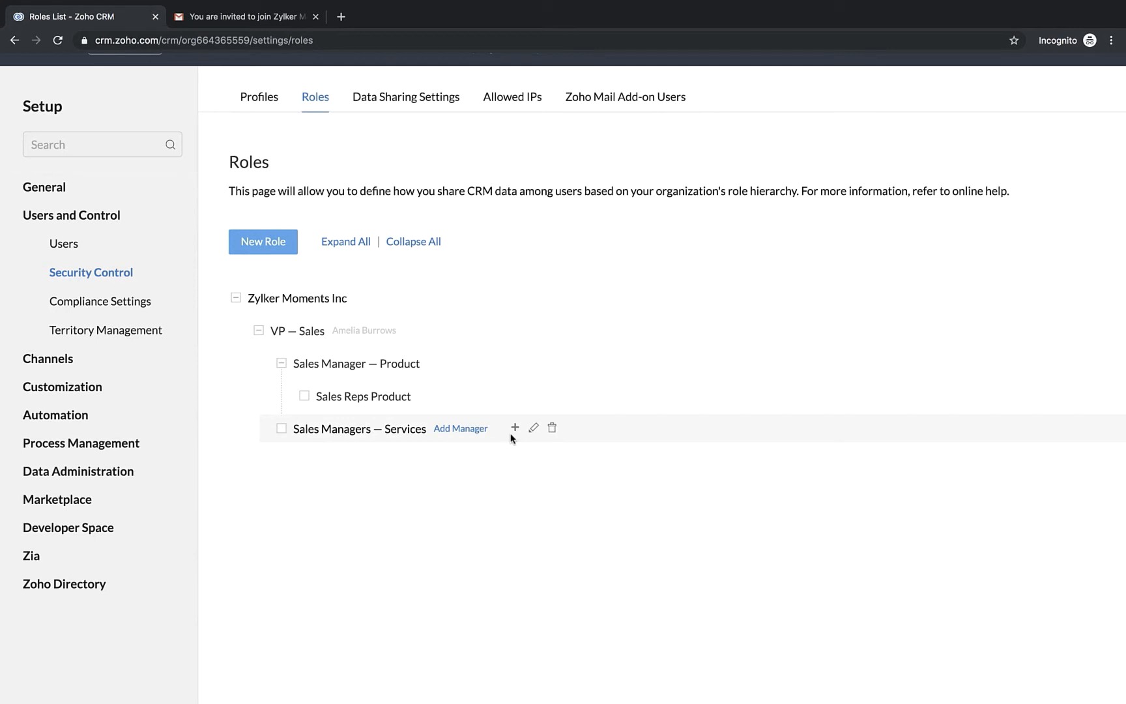
mouse_move(358, 442)
click(517, 429)
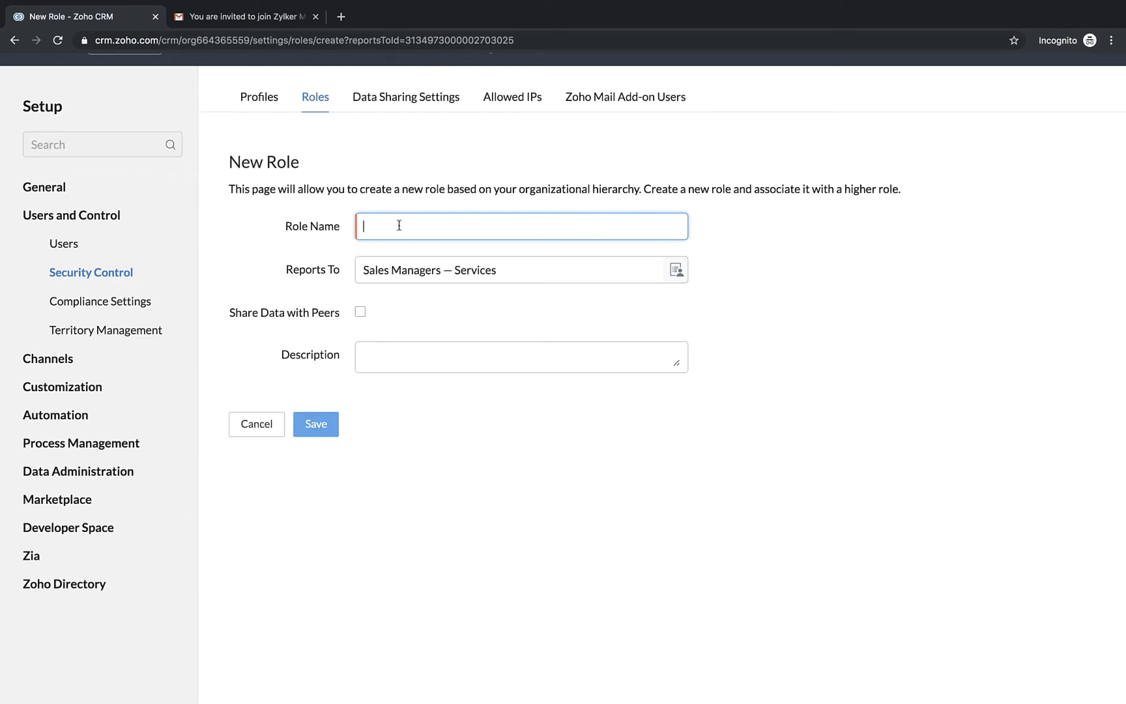
text(Sales Reps — Services)
click(324, 425)
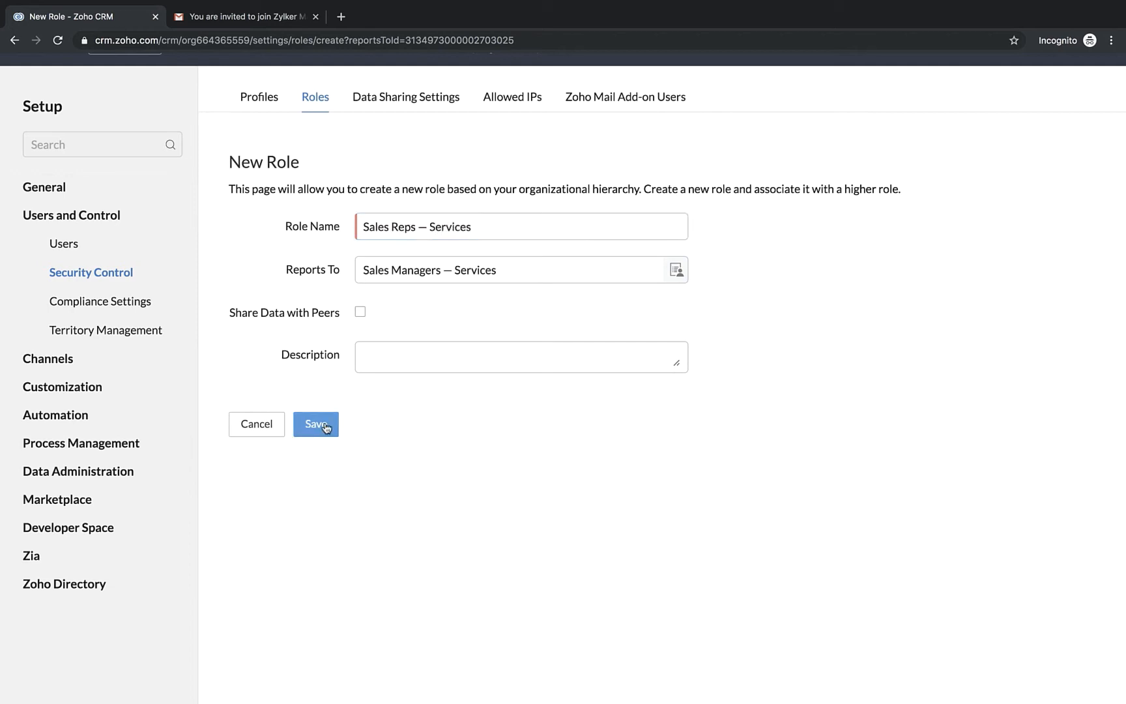
Check the users associated with the Sales Reps Product and Sales Reps — Services roles, returning to the role list
click(318, 99)
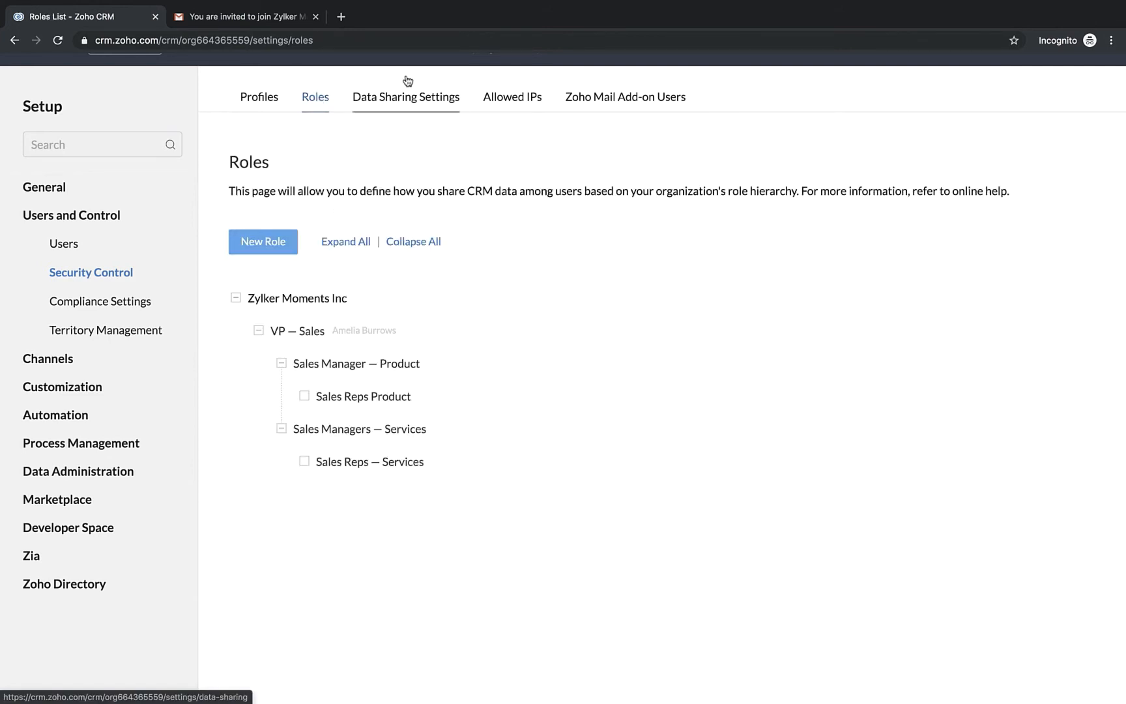
click(236, 299)
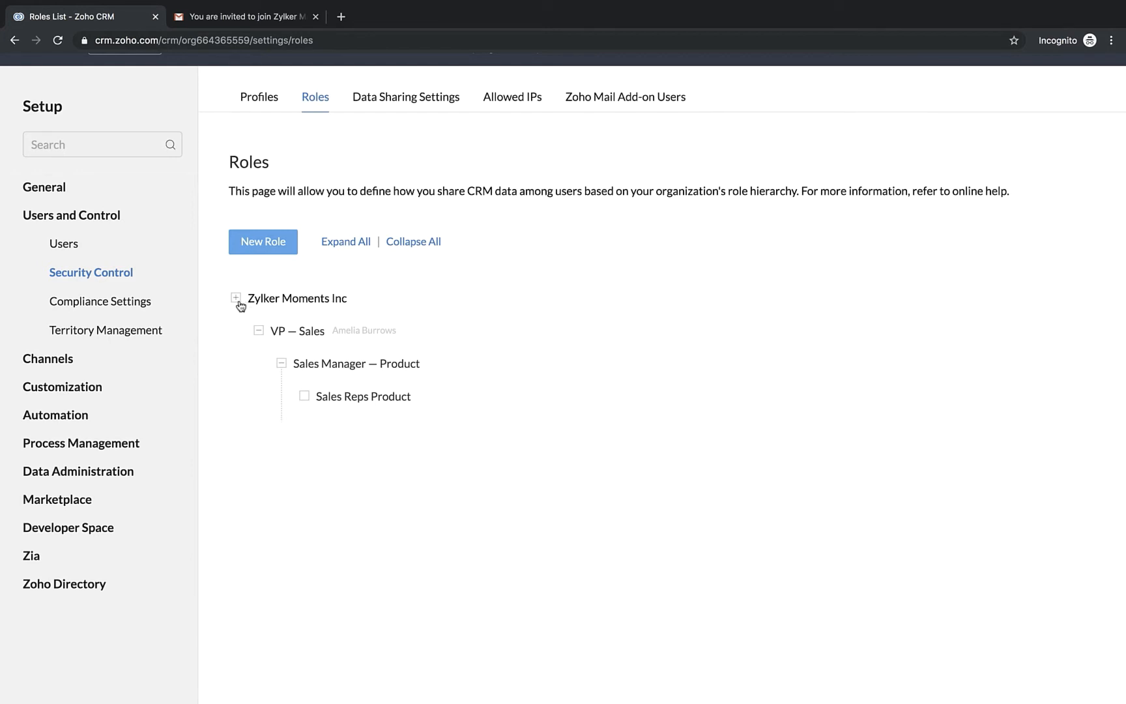
click(237, 299)
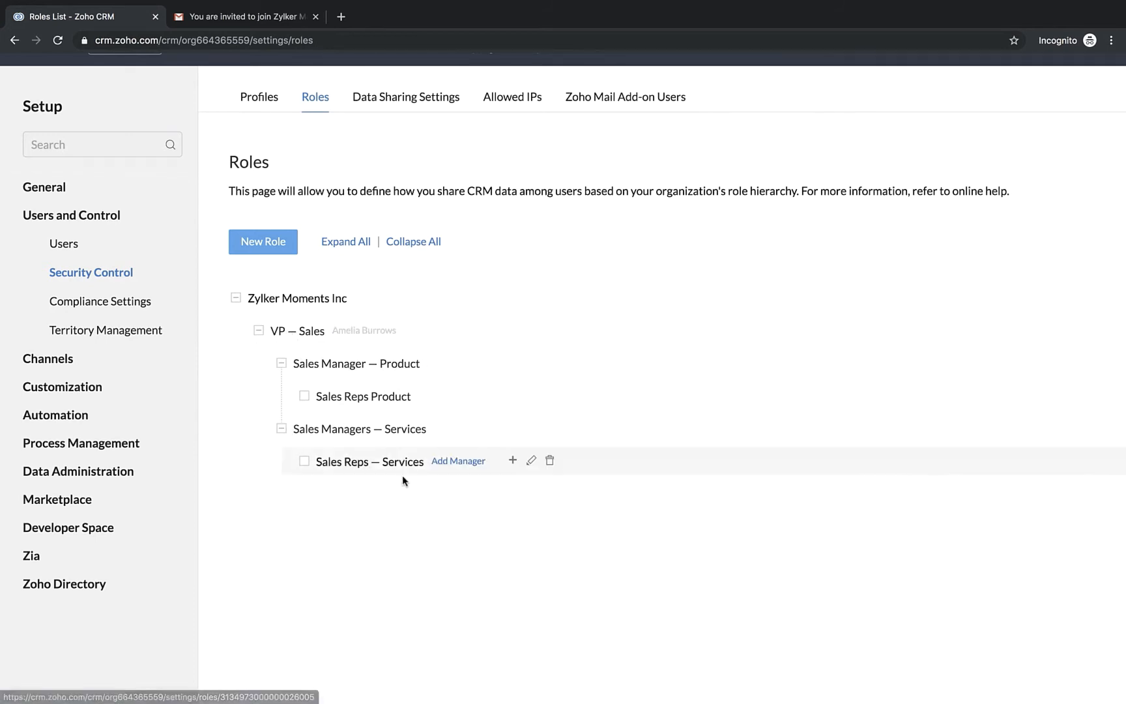
click(361, 404)
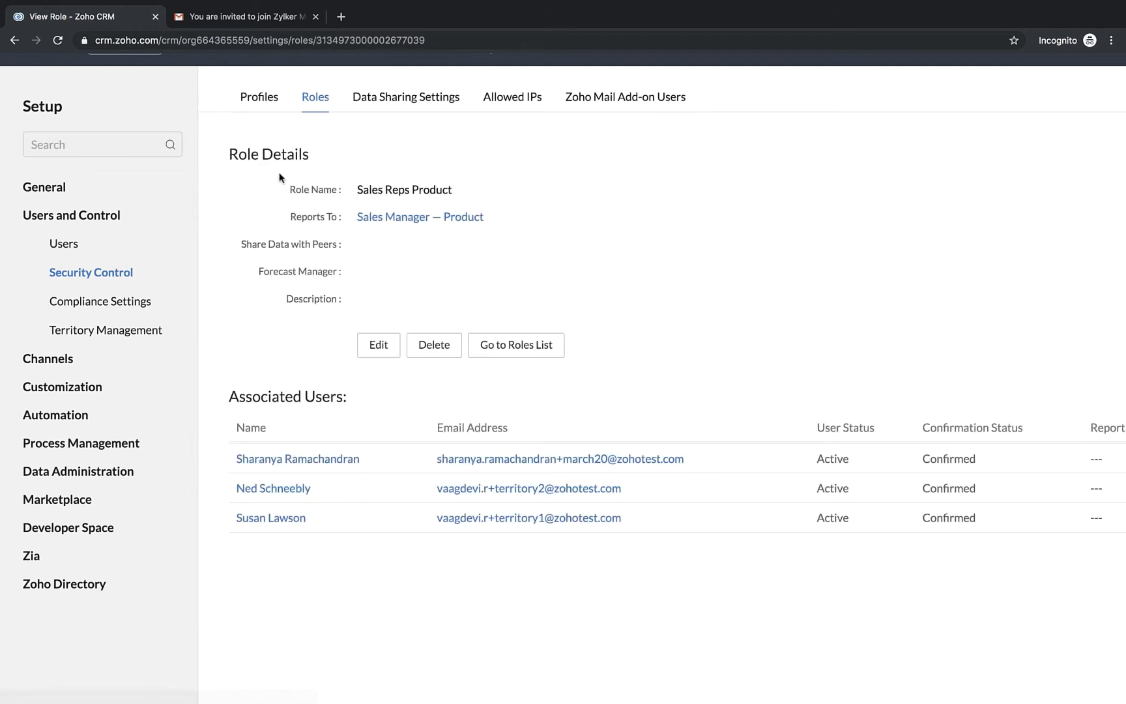
click(310, 105)
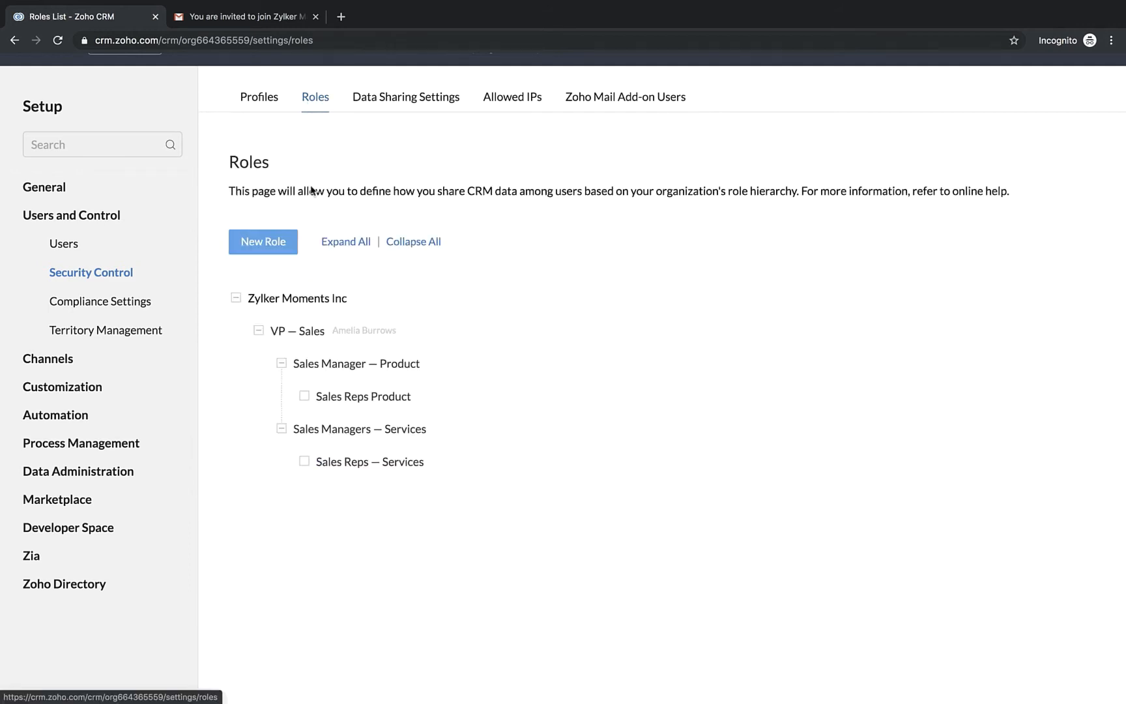
click(361, 463)
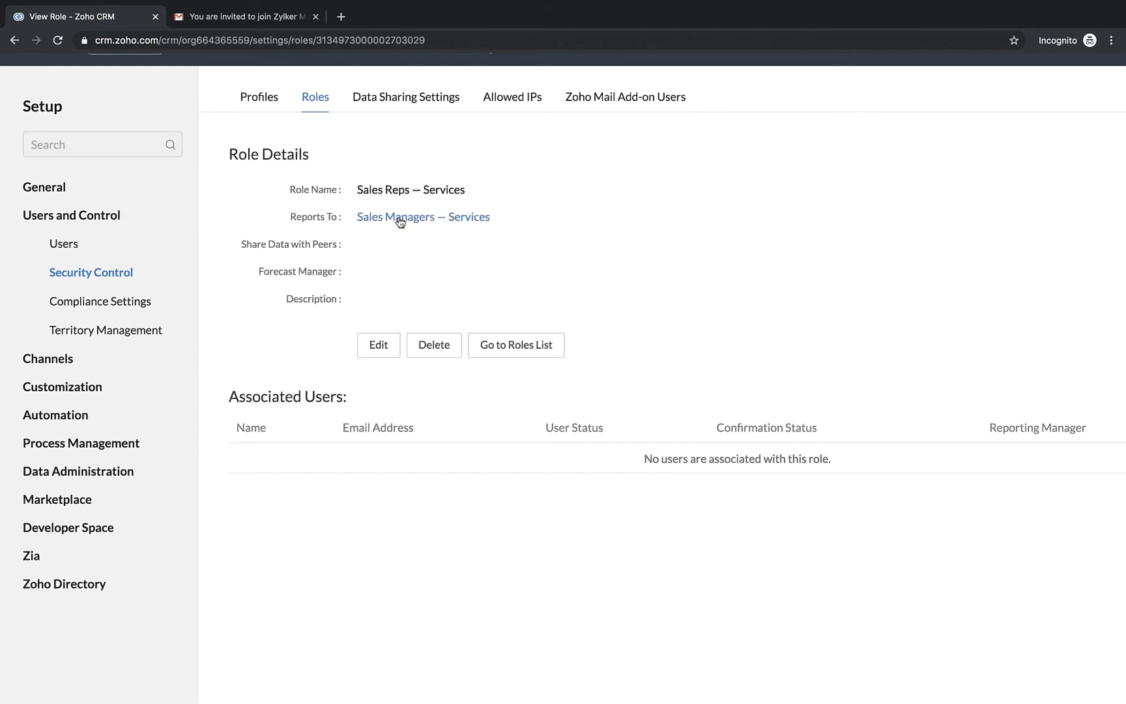
click(315, 102)
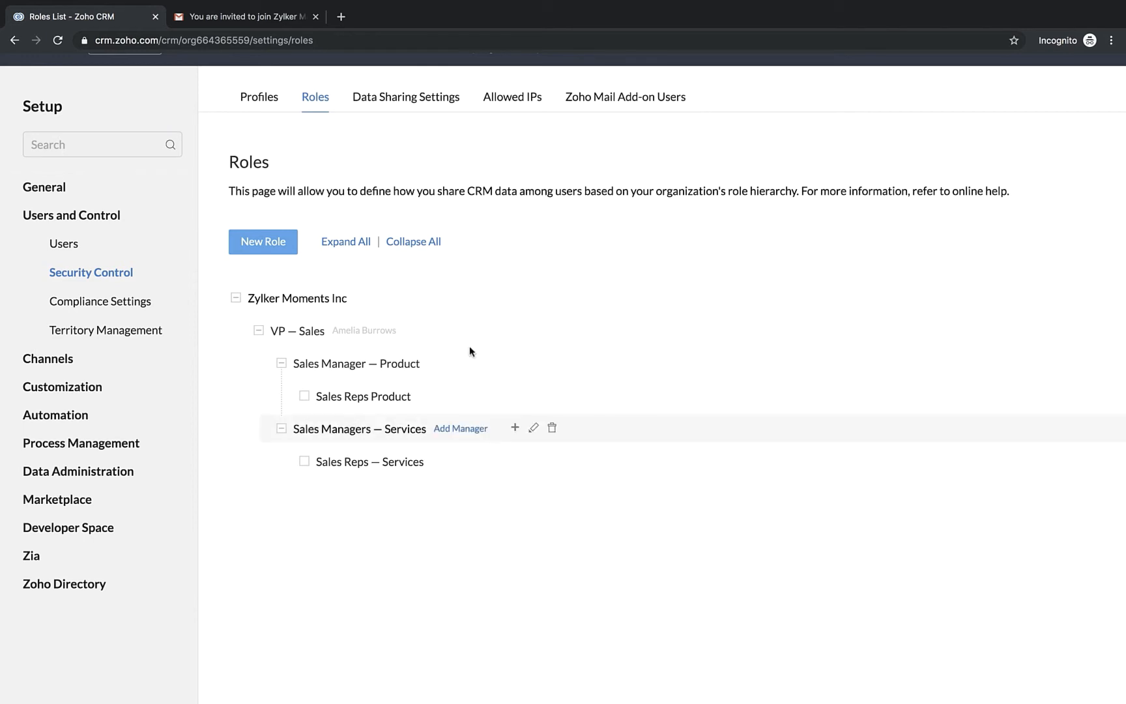
Open the user holding the Sales Manager — Product role and save the record with that role and the Sales Managers profile
click(68, 245)
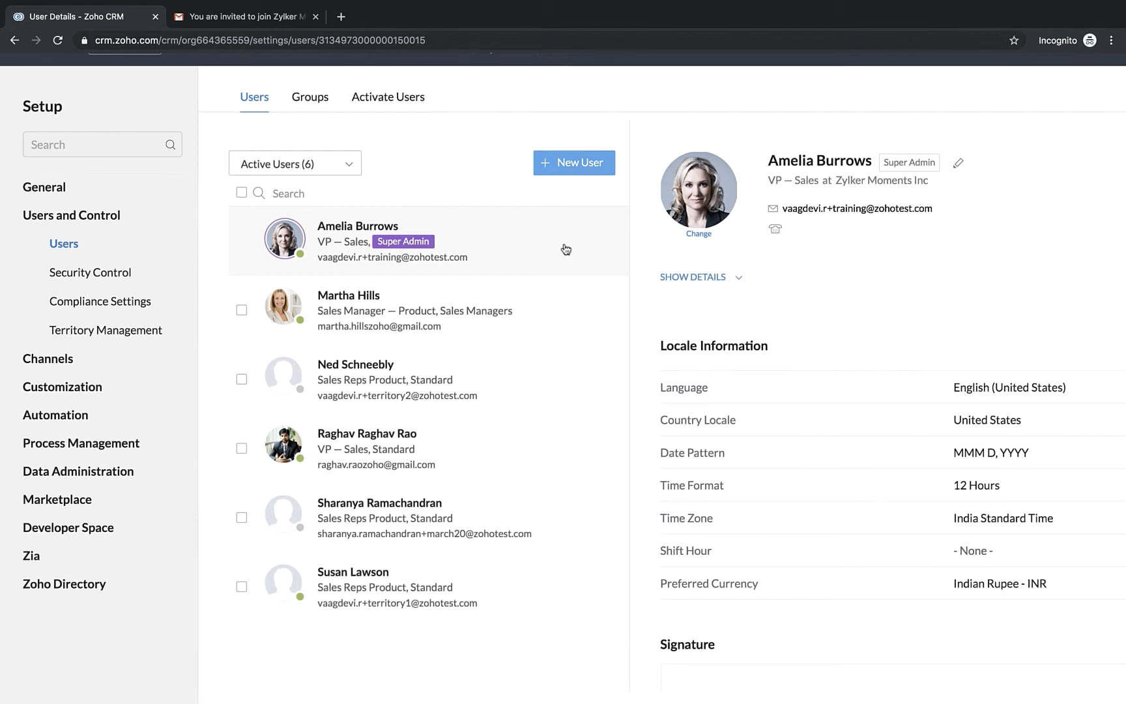
double_click(346, 311)
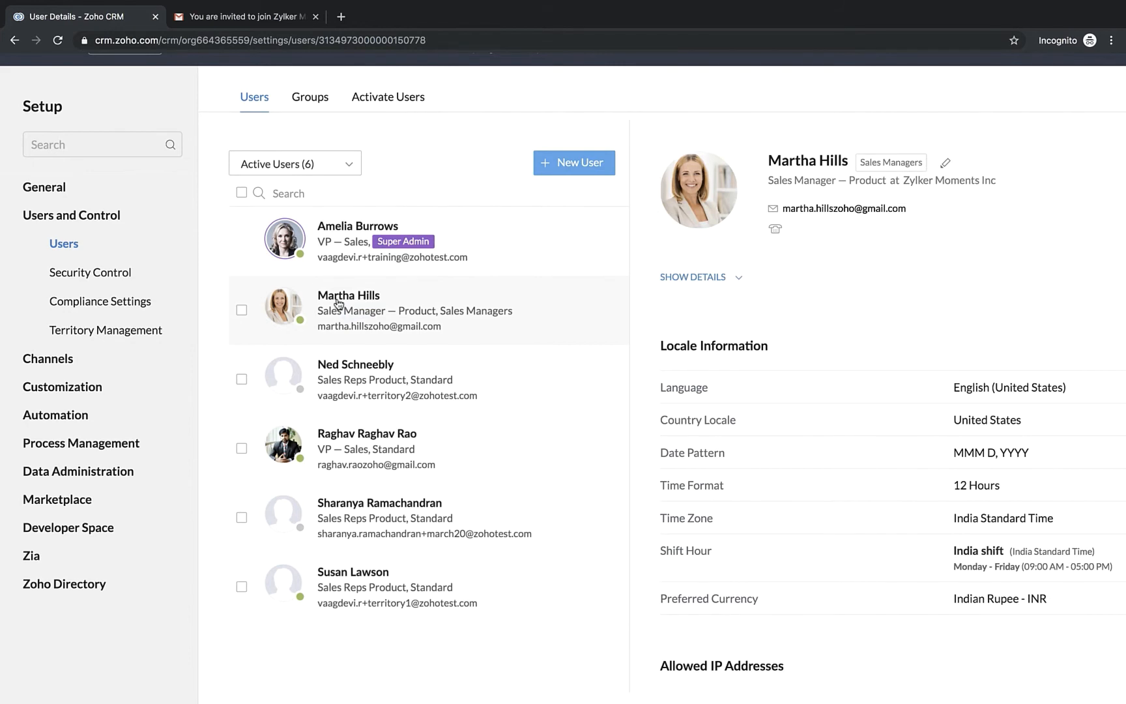
click(944, 163)
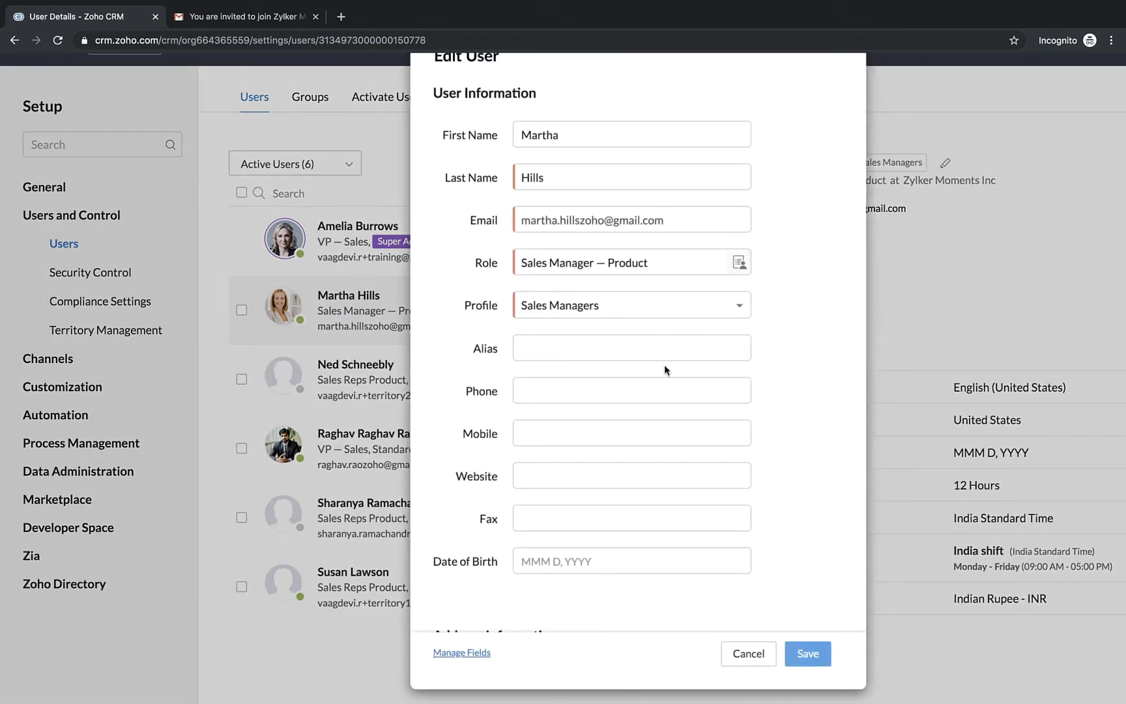
click(808, 653)
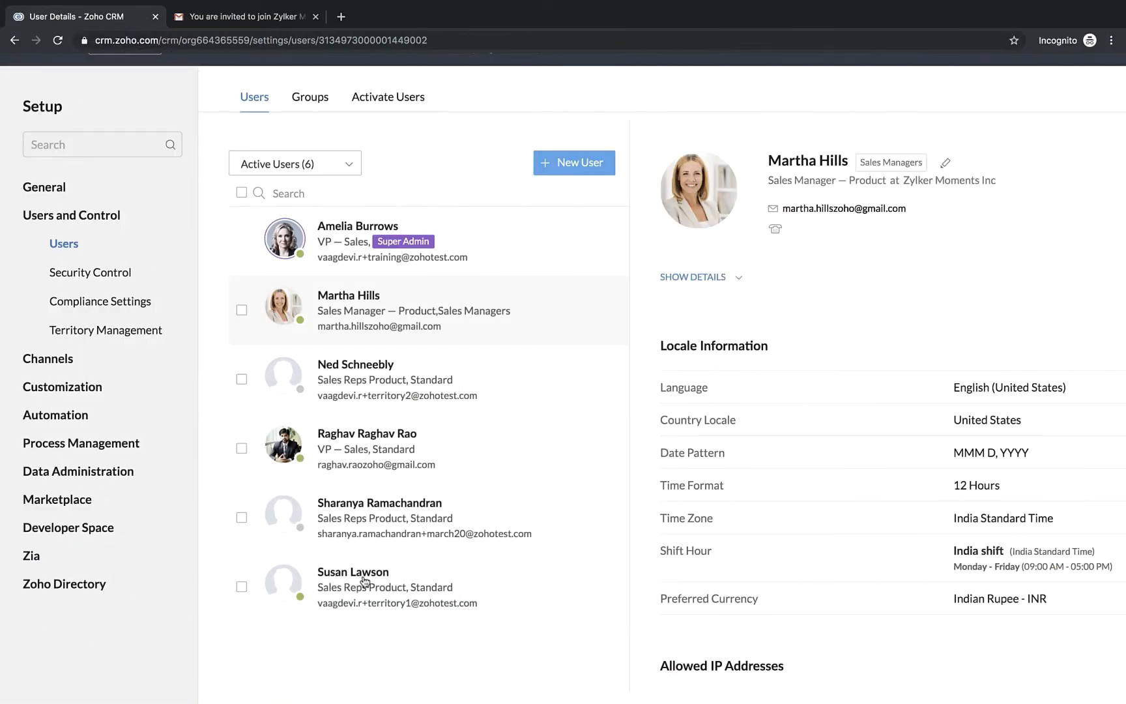
Check the two product-team sales reps' user records and save them with the Sales Reps Product role and Standard profile
click(365, 582)
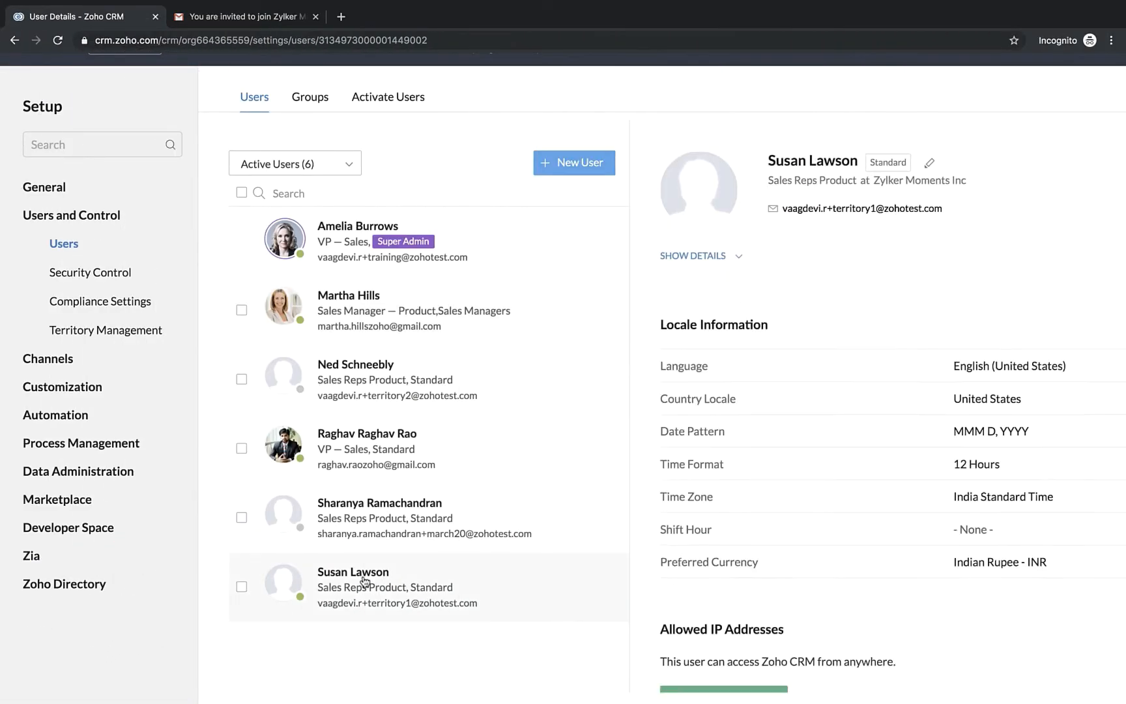
click(929, 168)
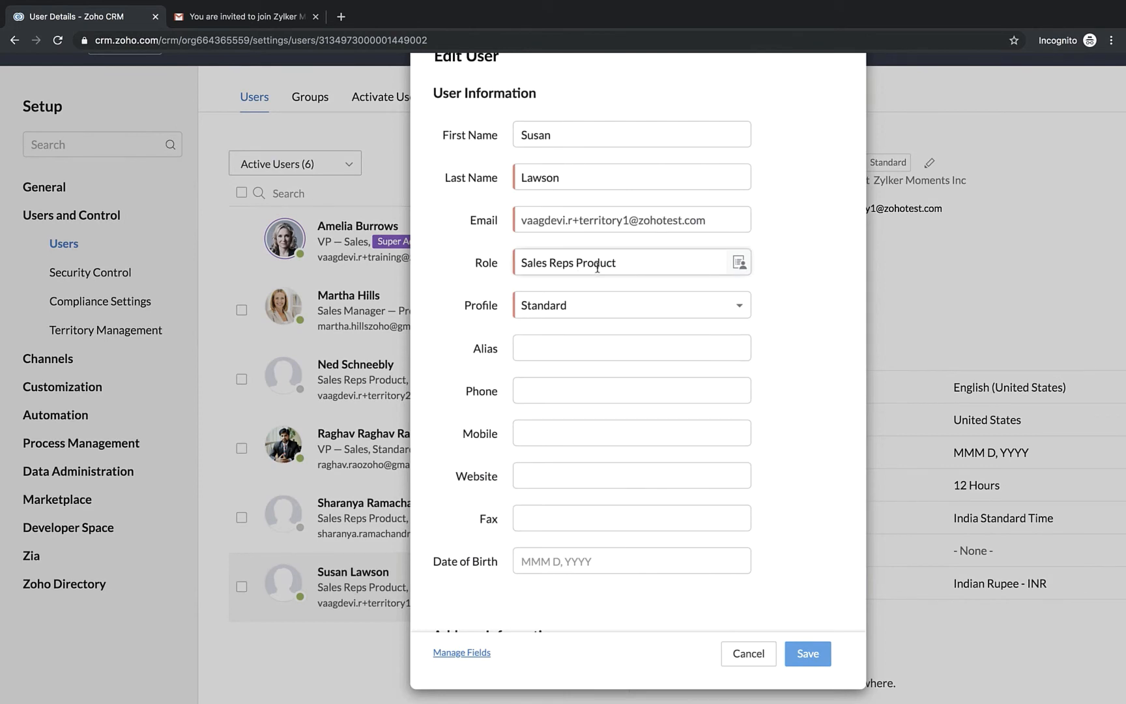
click(807, 654)
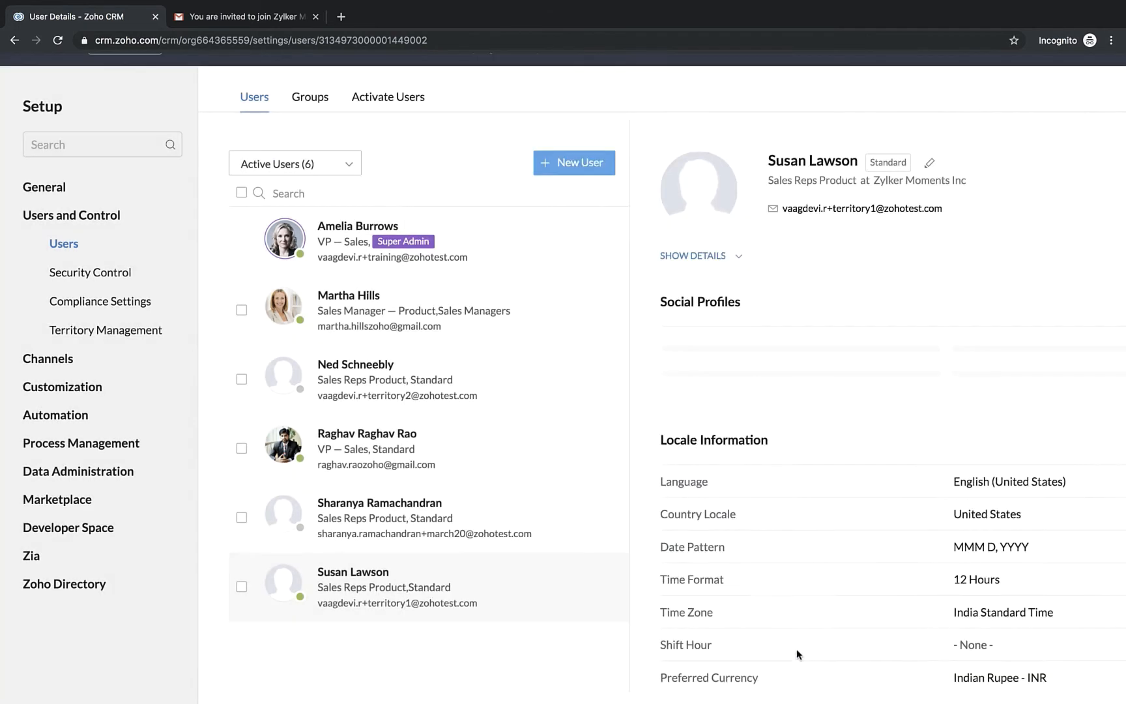
click(358, 532)
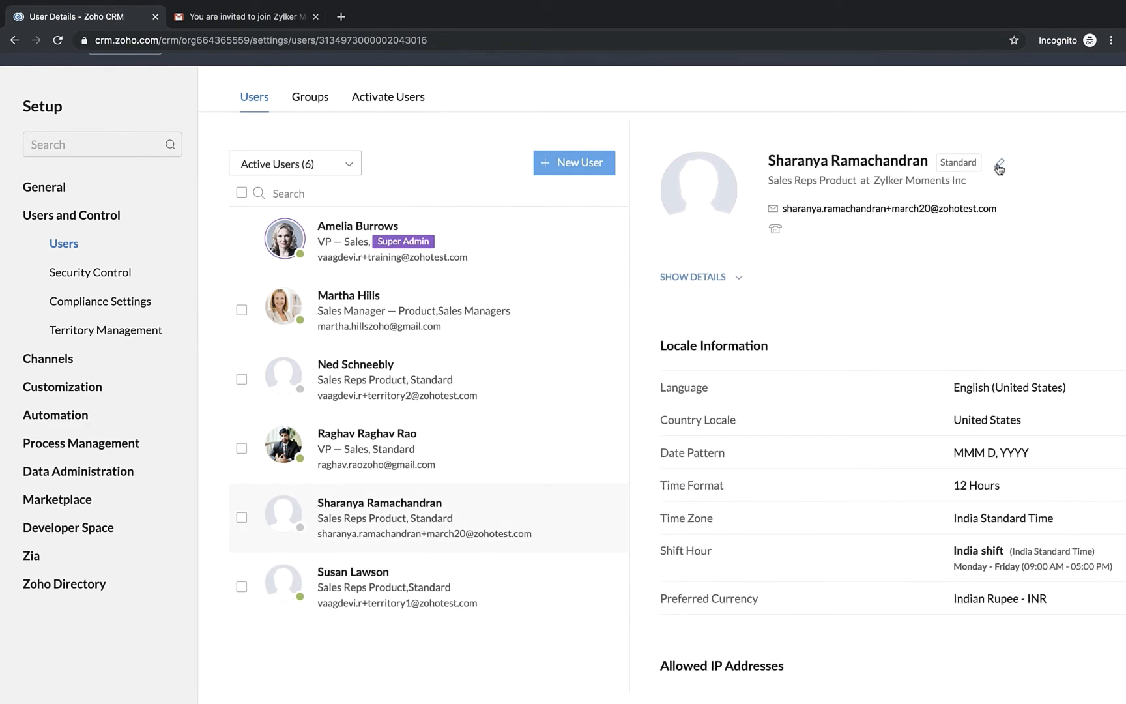
click(999, 163)
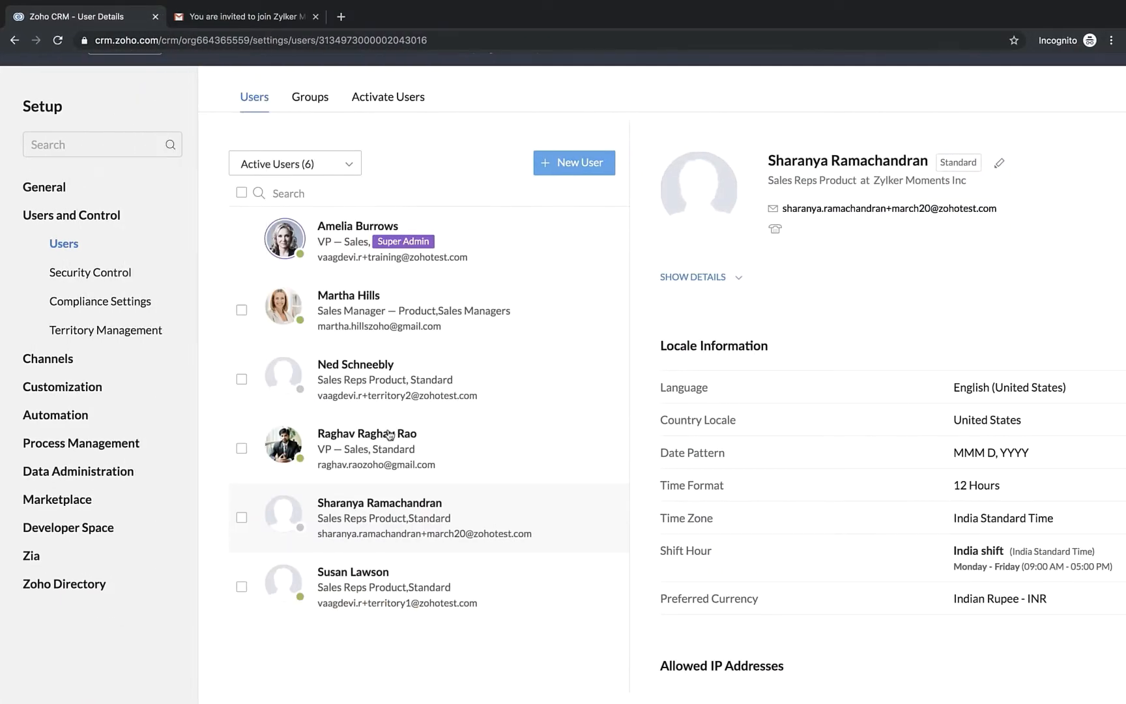
Change the role of the Standard-profile user assigned to VP — Sales to Sales Managers — Services and save
click(377, 461)
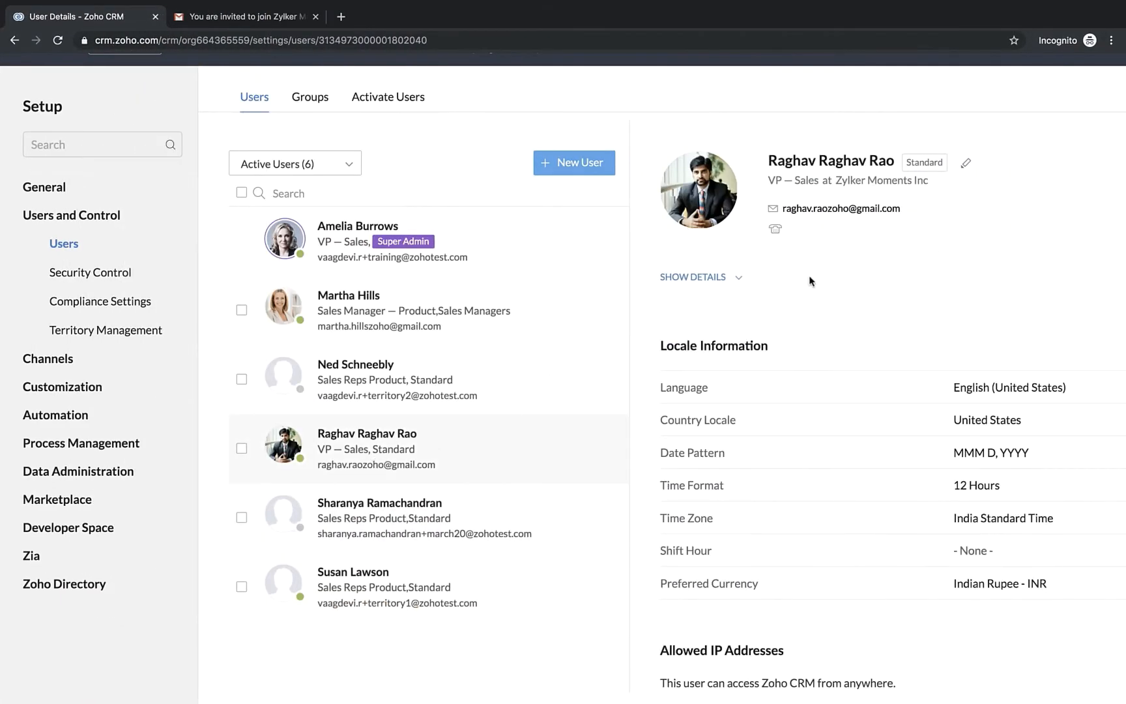
click(964, 168)
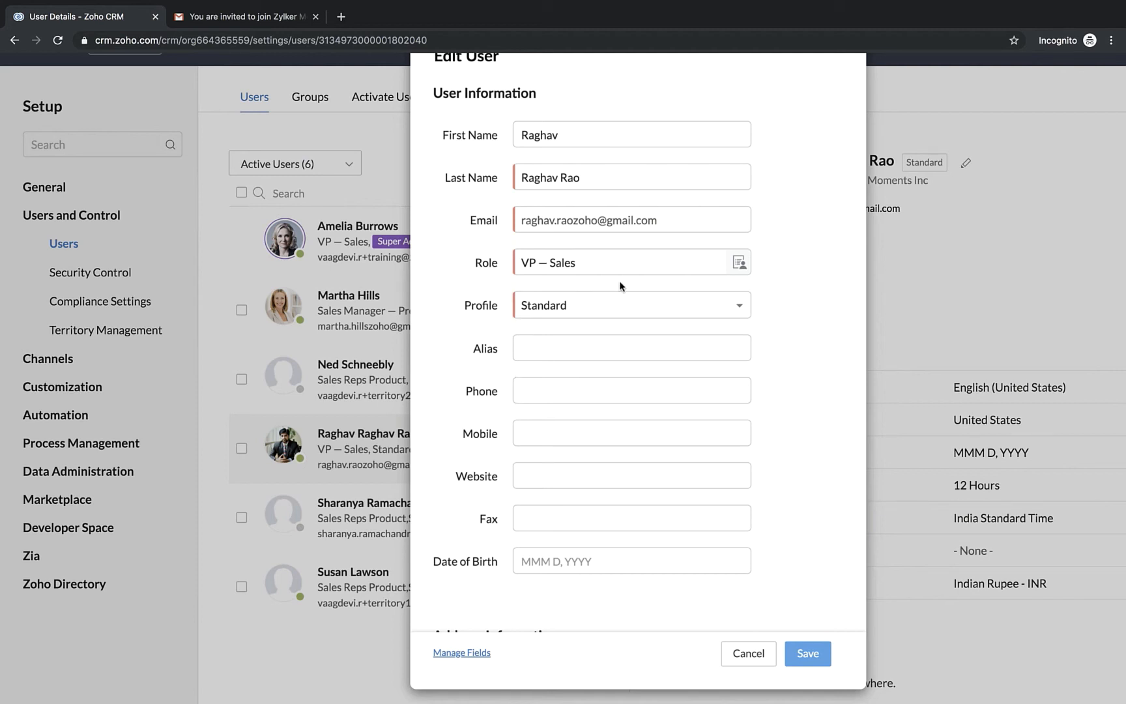
click(573, 264)
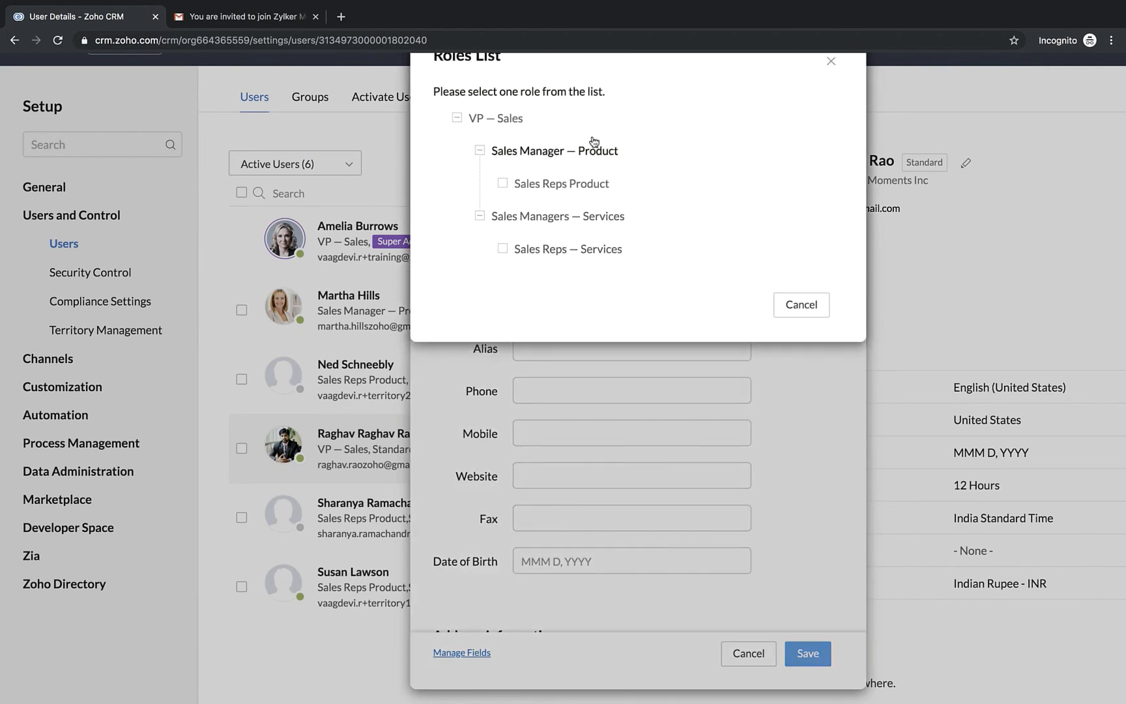
click(573, 218)
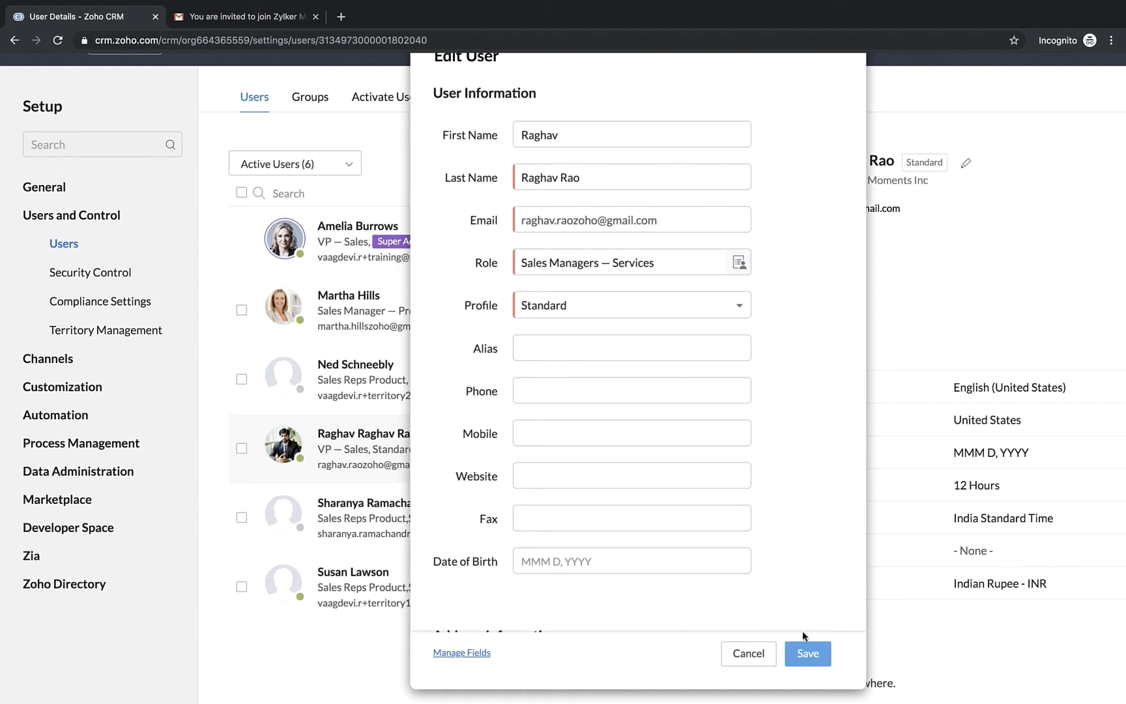
click(806, 654)
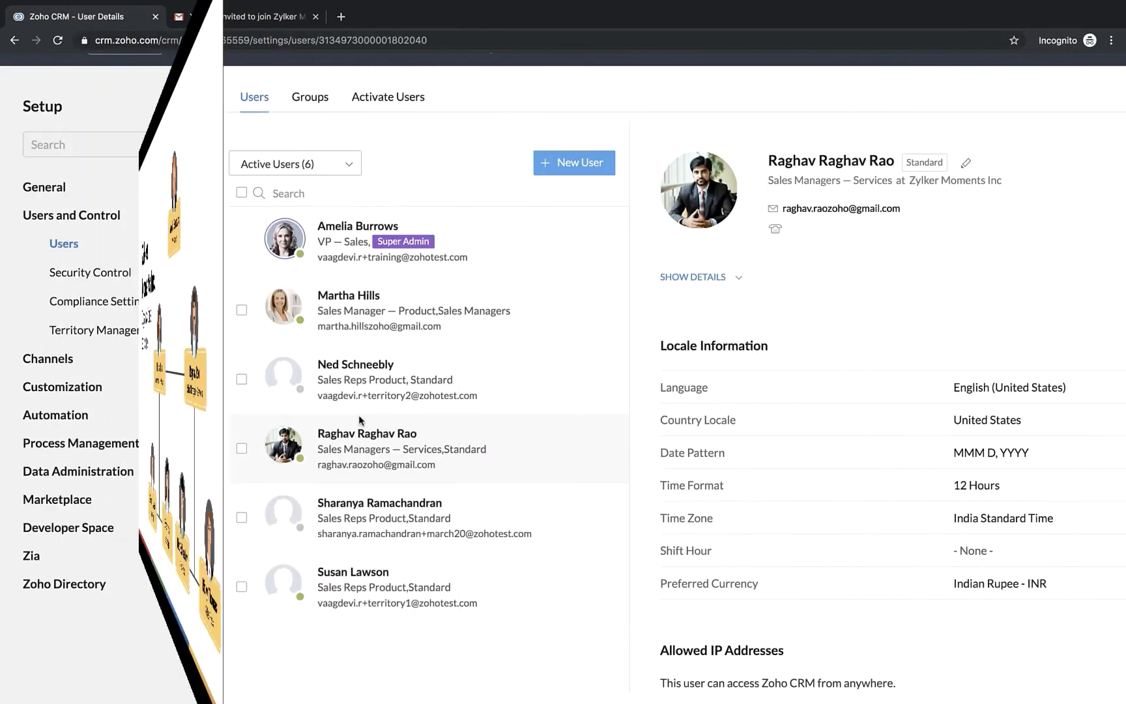
Assign the Sales Reps — Services role to the third user in the active users list and save the record
click(436, 373)
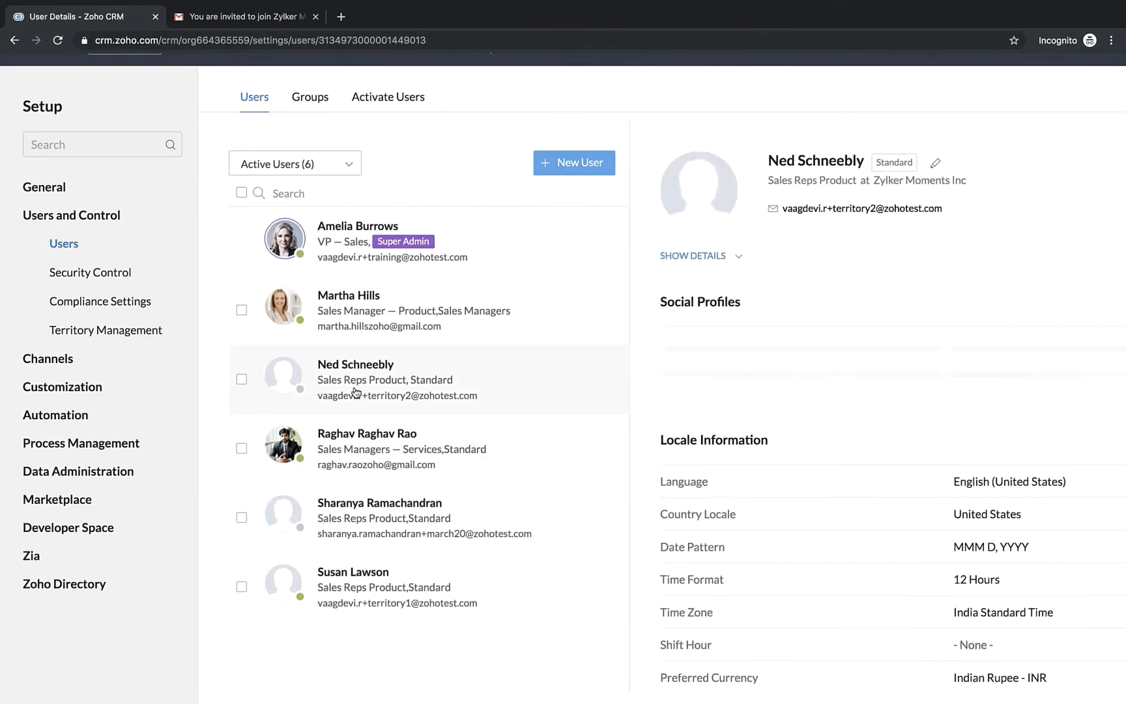
click(936, 165)
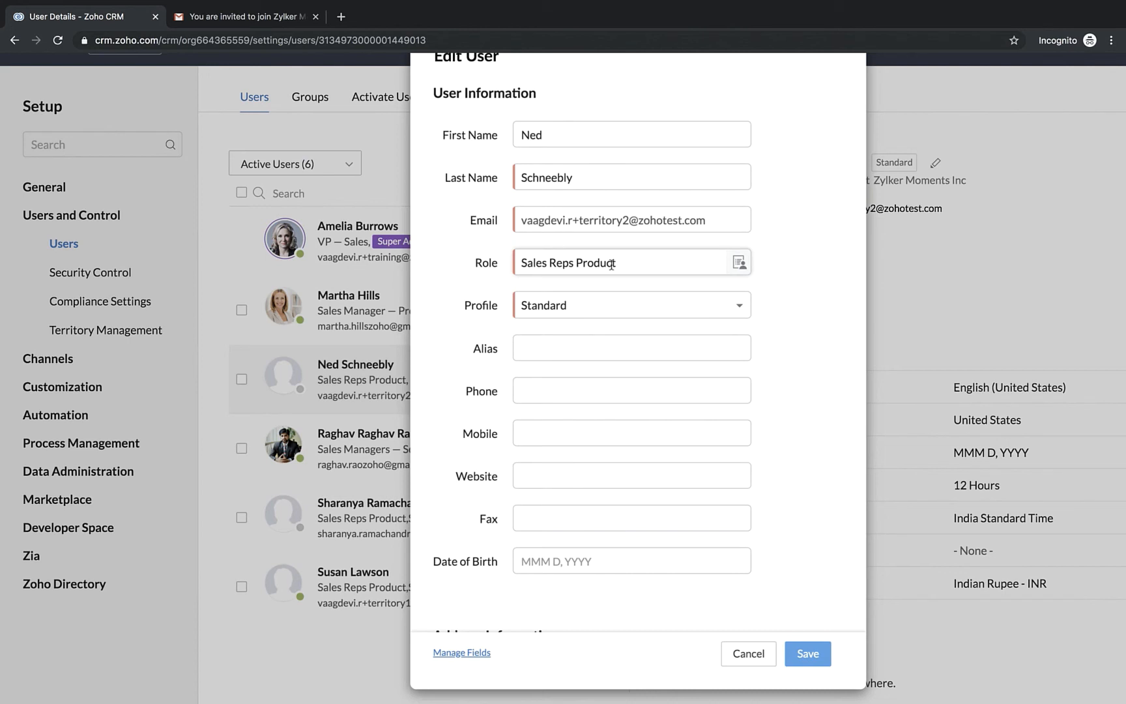
click(738, 264)
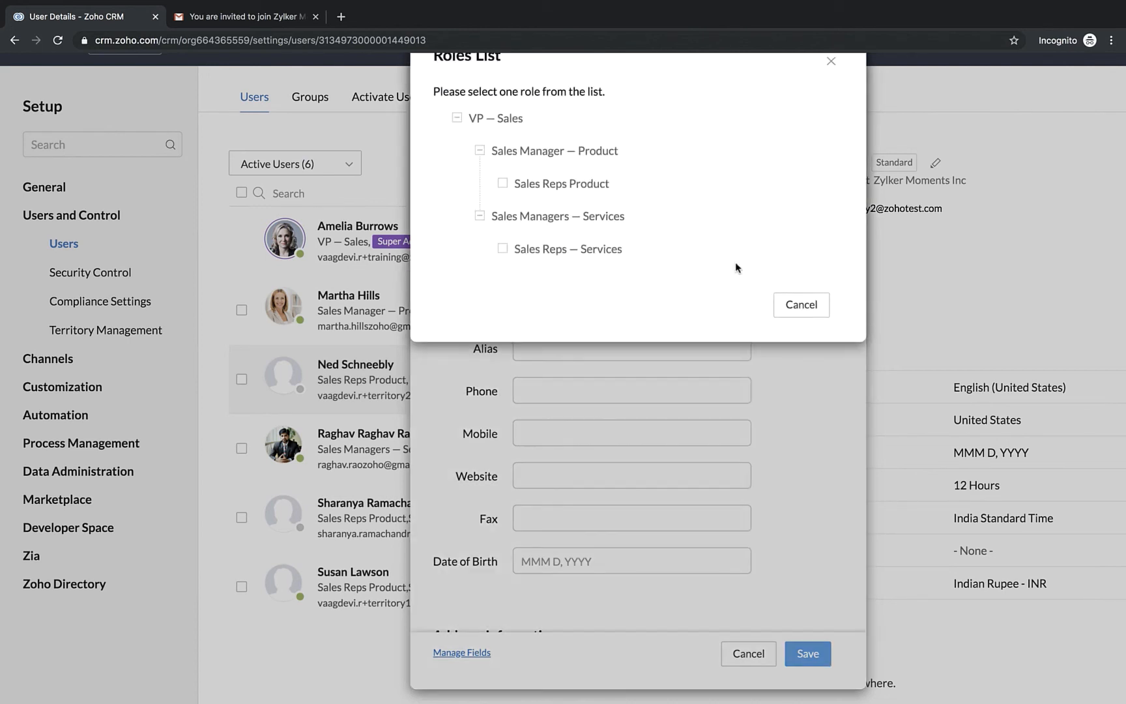
click(560, 256)
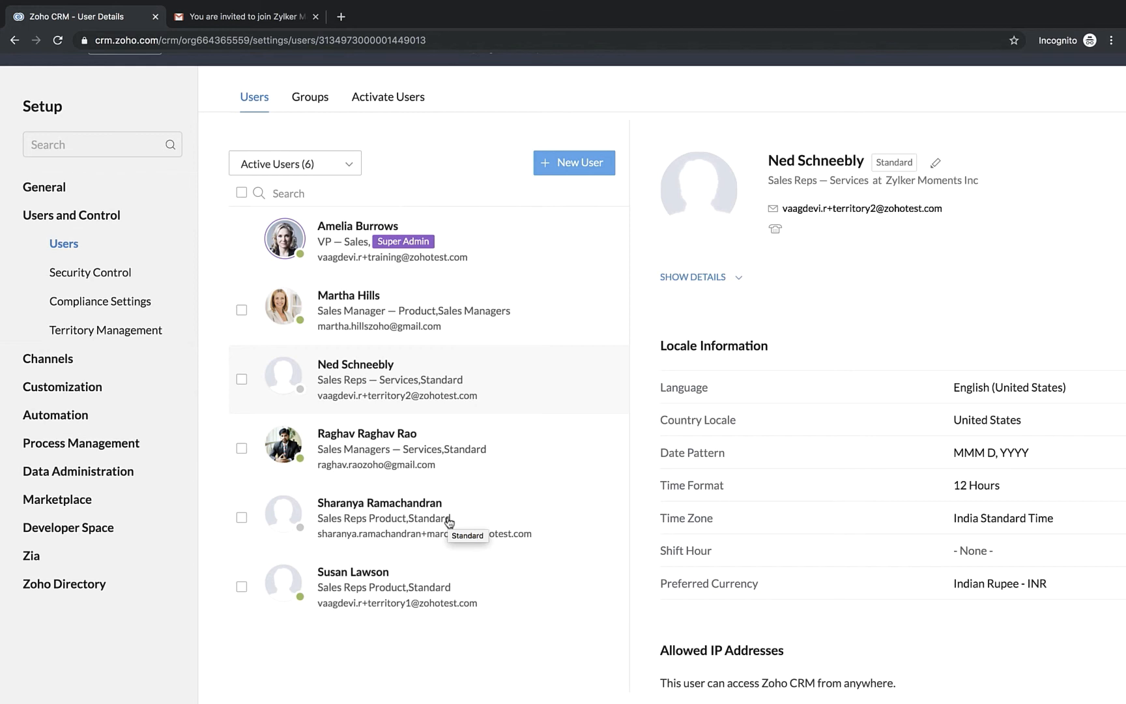
Review the organization's role hierarchy in the security control settings
click(110, 274)
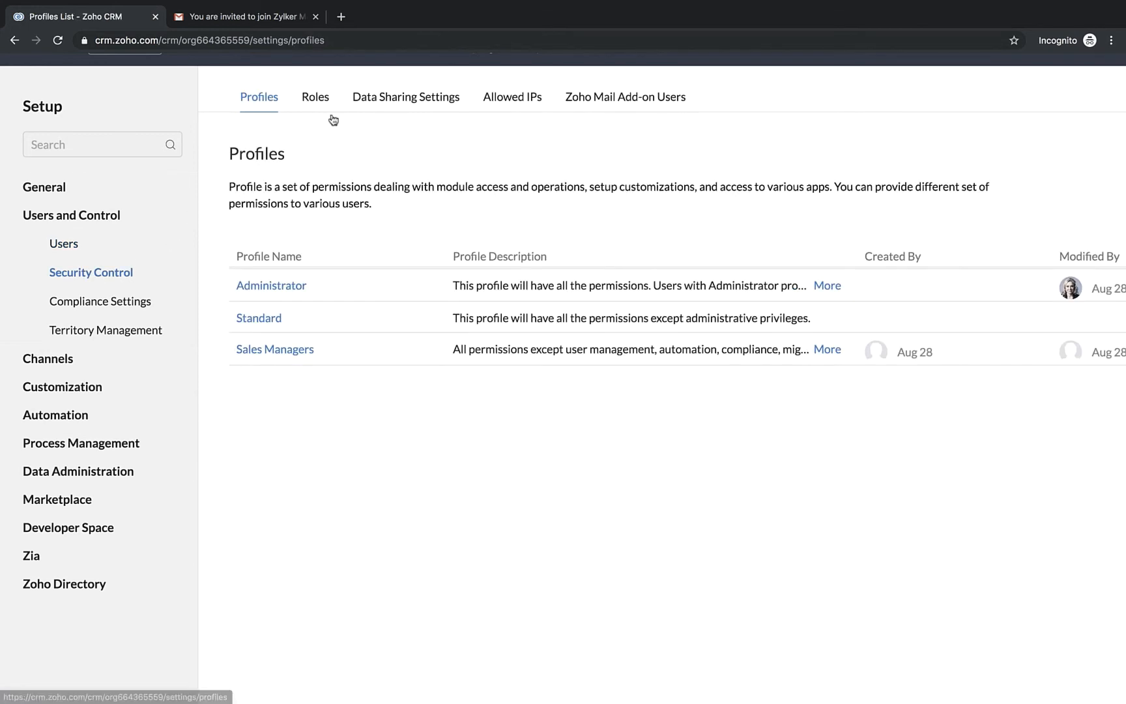
click(314, 96)
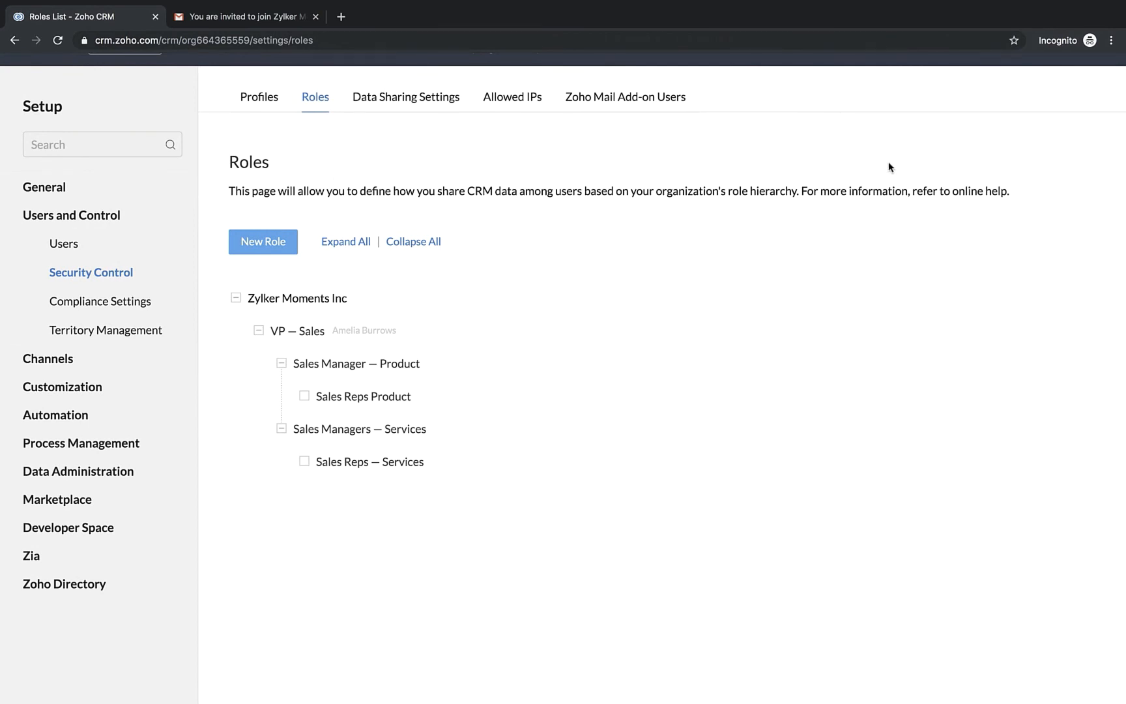
scroll(871, 170, up, 1)
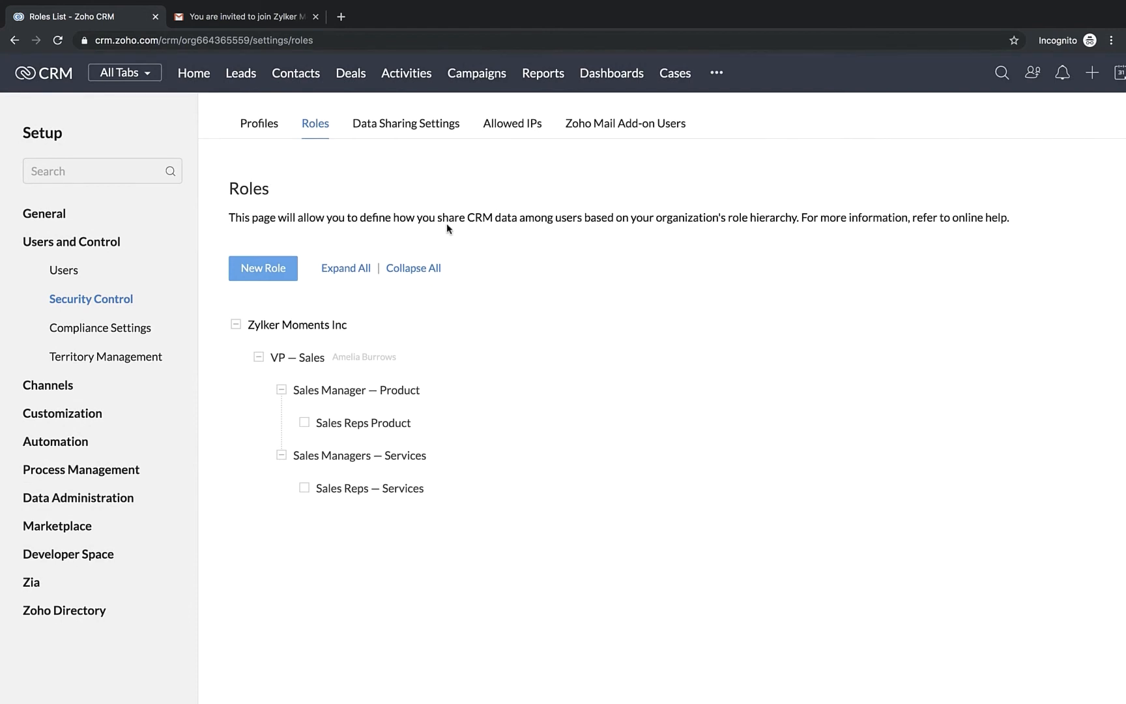
scroll(447, 225, right, 3)
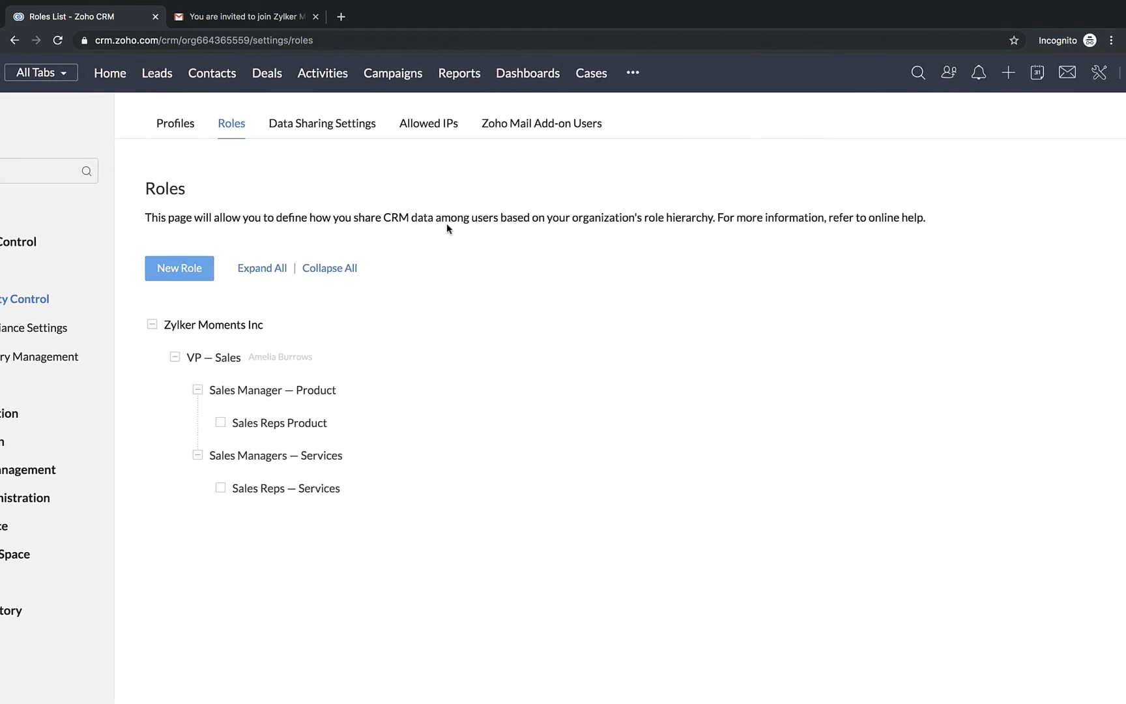
Leave the role settings and view all leads in the VP — Sales and Sales Manager — Product accounts
click(1092, 73)
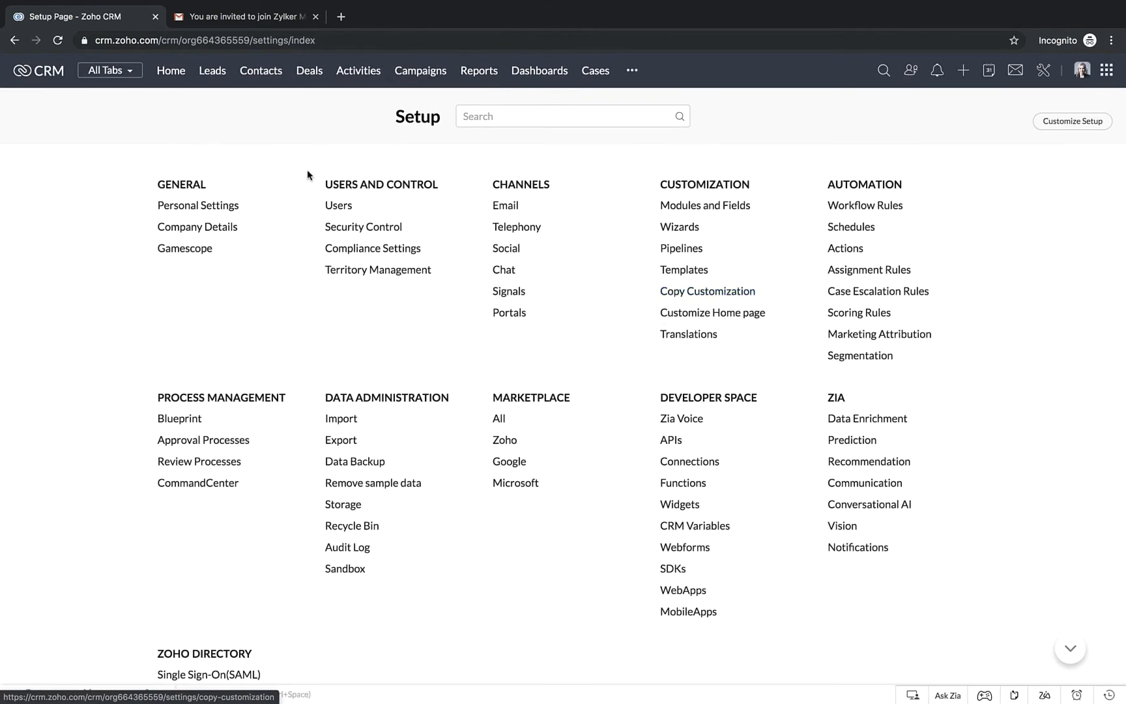
click(213, 75)
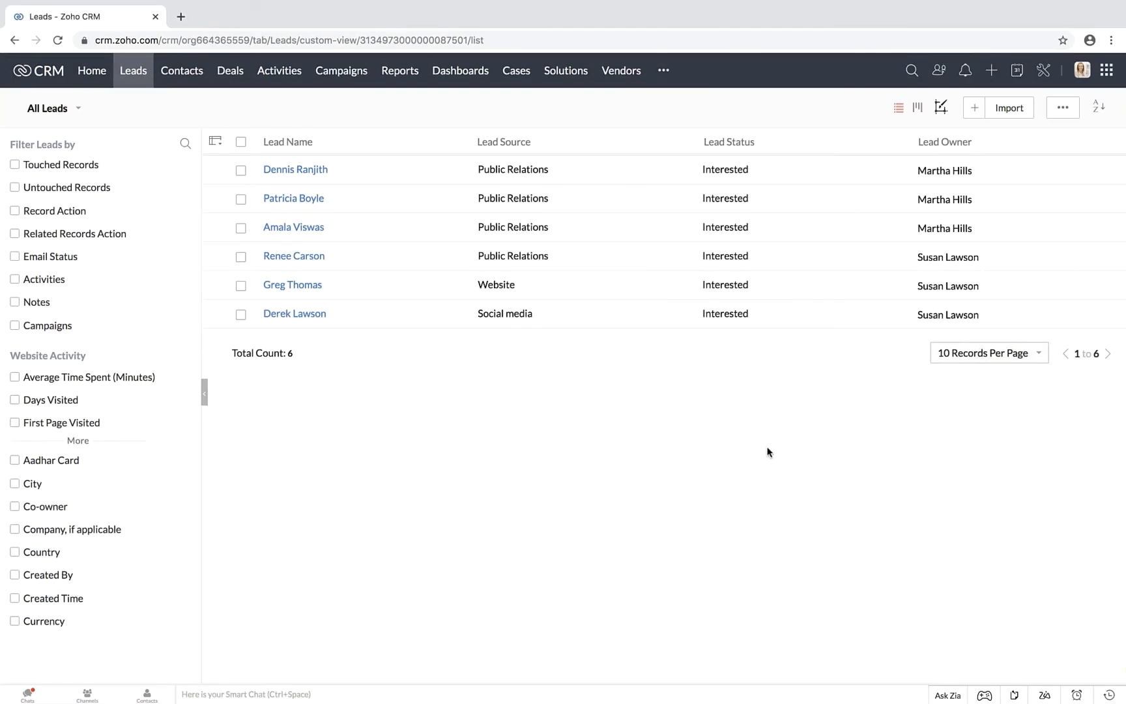
click(132, 73)
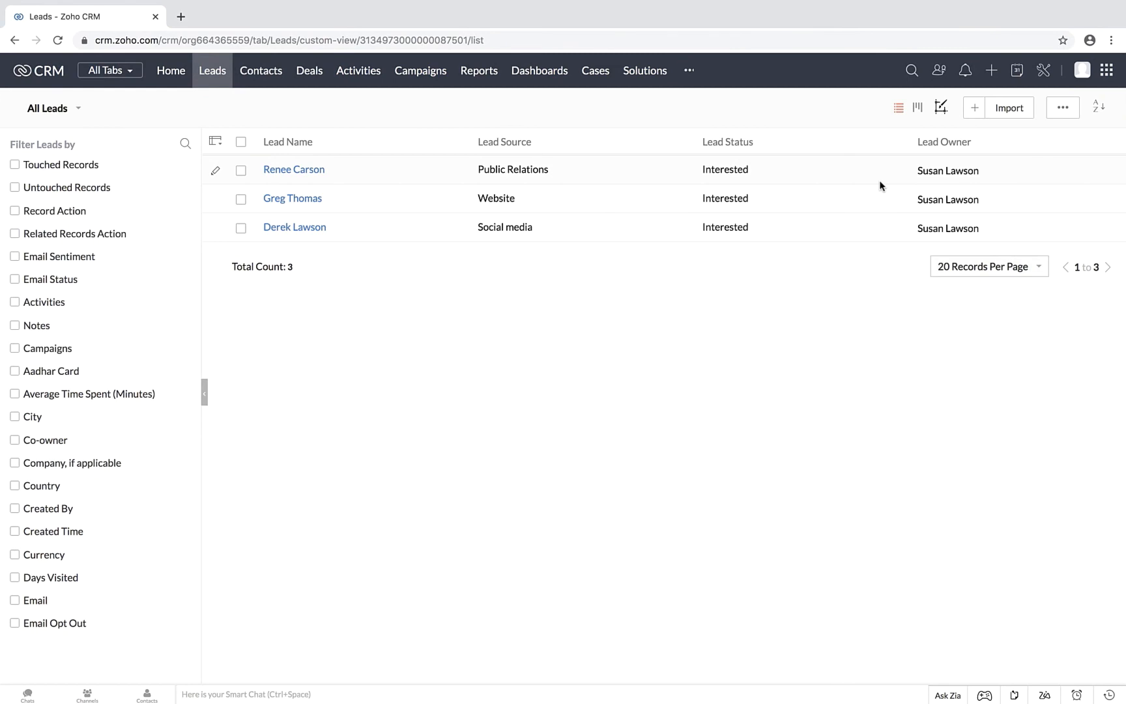
Check which user is signed in to the sales rep's account and dismiss the browser's notification request
click(1082, 70)
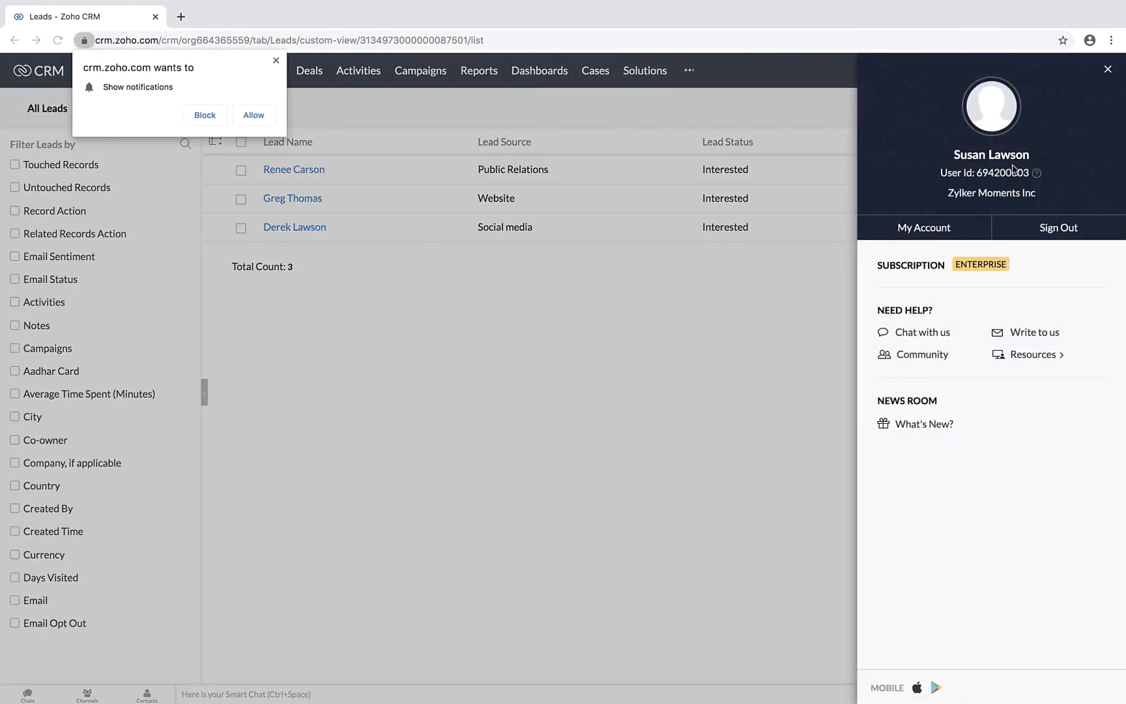
click(706, 359)
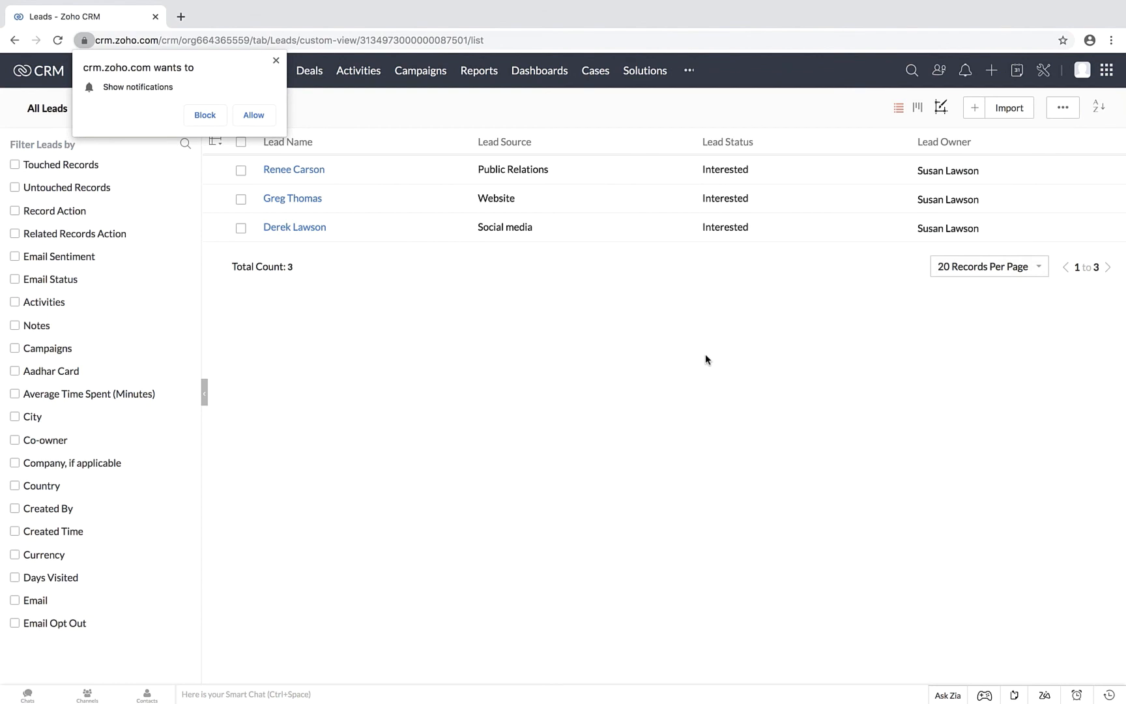
click(276, 61)
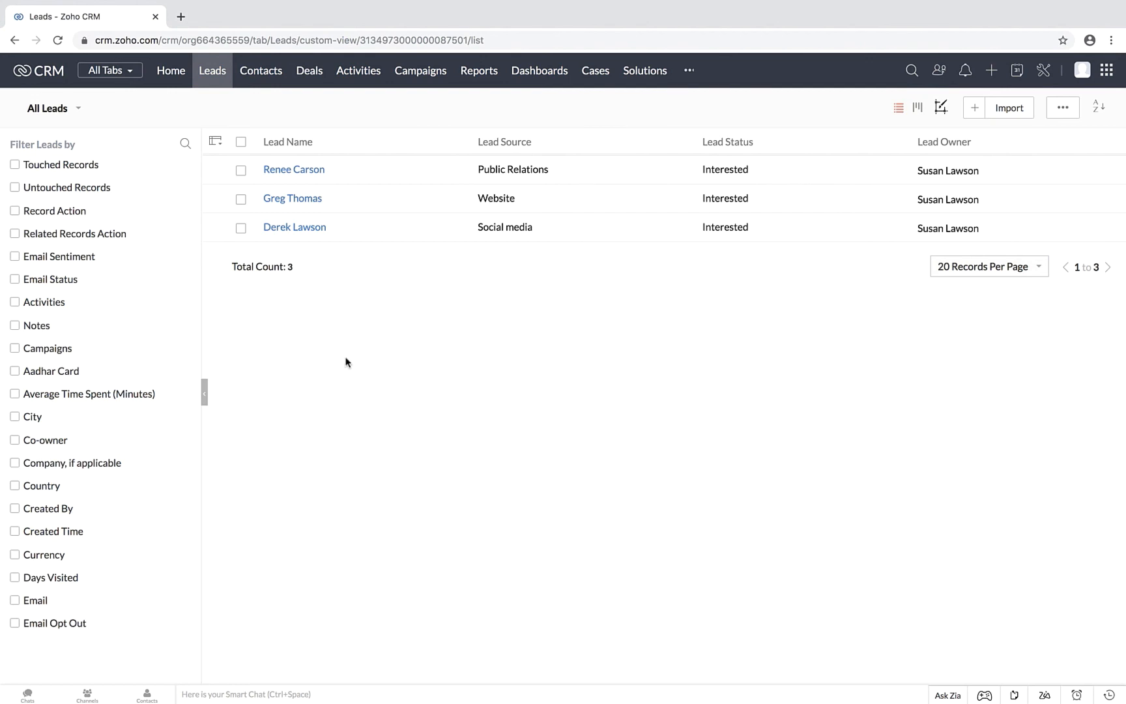
Review all leads and their owners in the VP — Sales account's Leads list
click(213, 80)
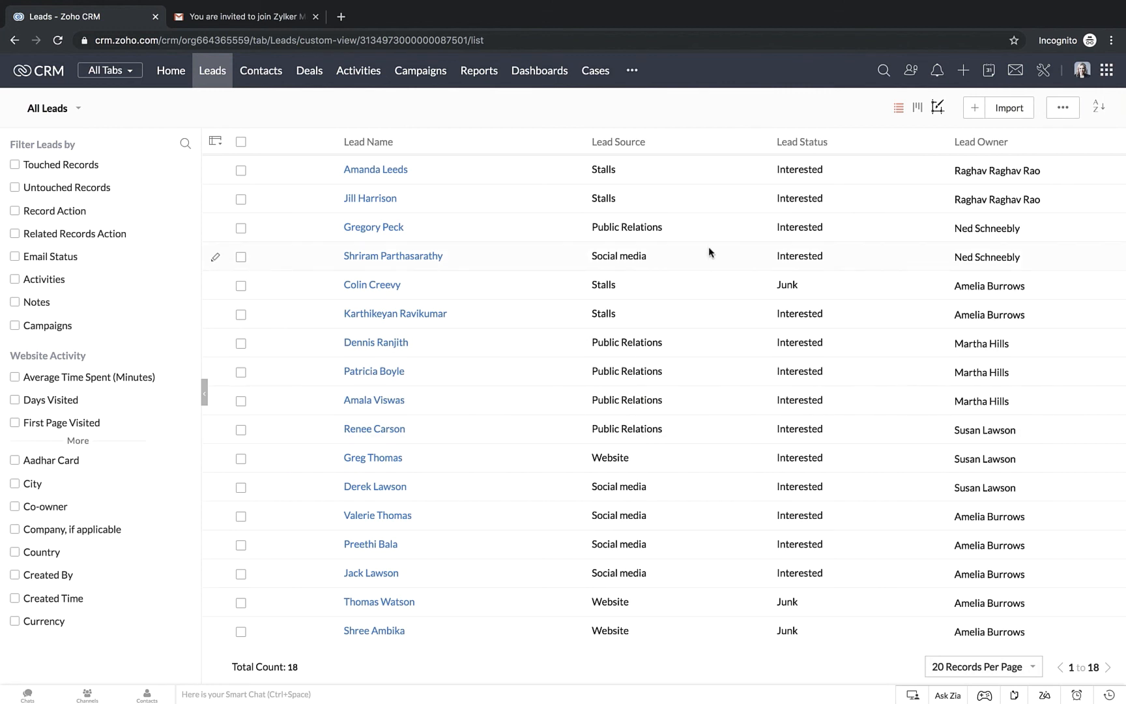
scroll(759, 399, down, 2)
scroll(759, 399, up, 2)
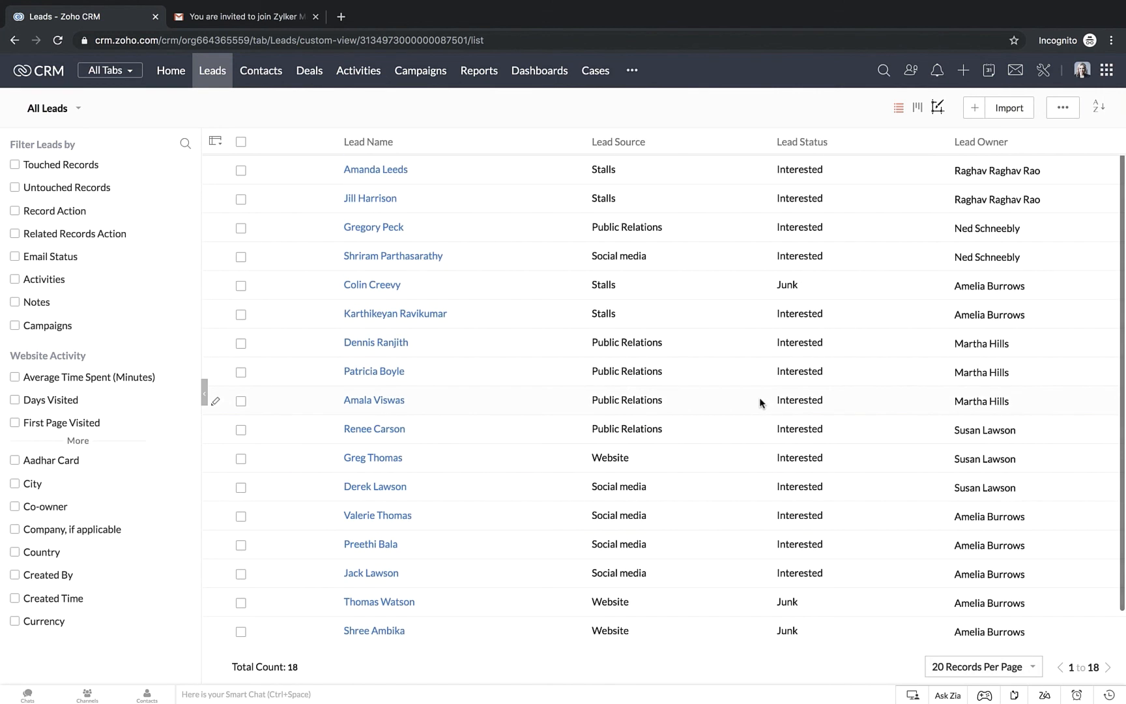